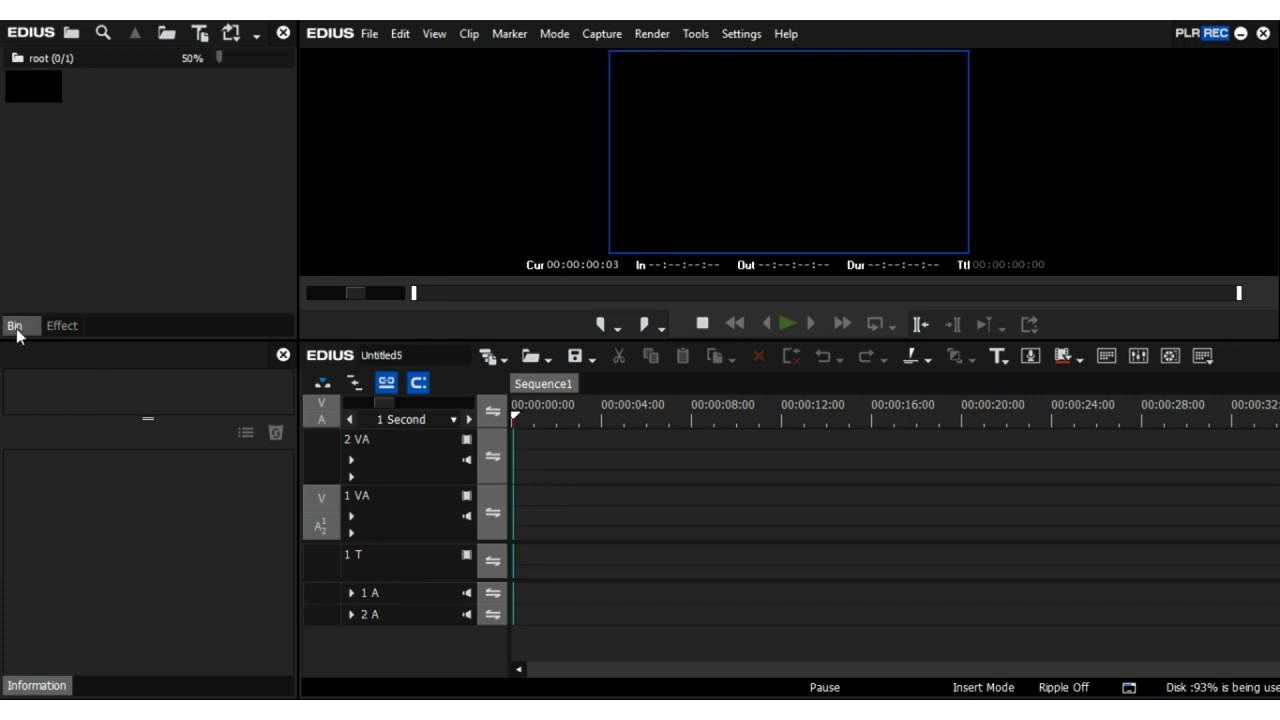
# Import the wedding clip from the Final data (E:) footage folder and drop it onto track 1 VA.
pyautogui.doubleClick(215, 230)
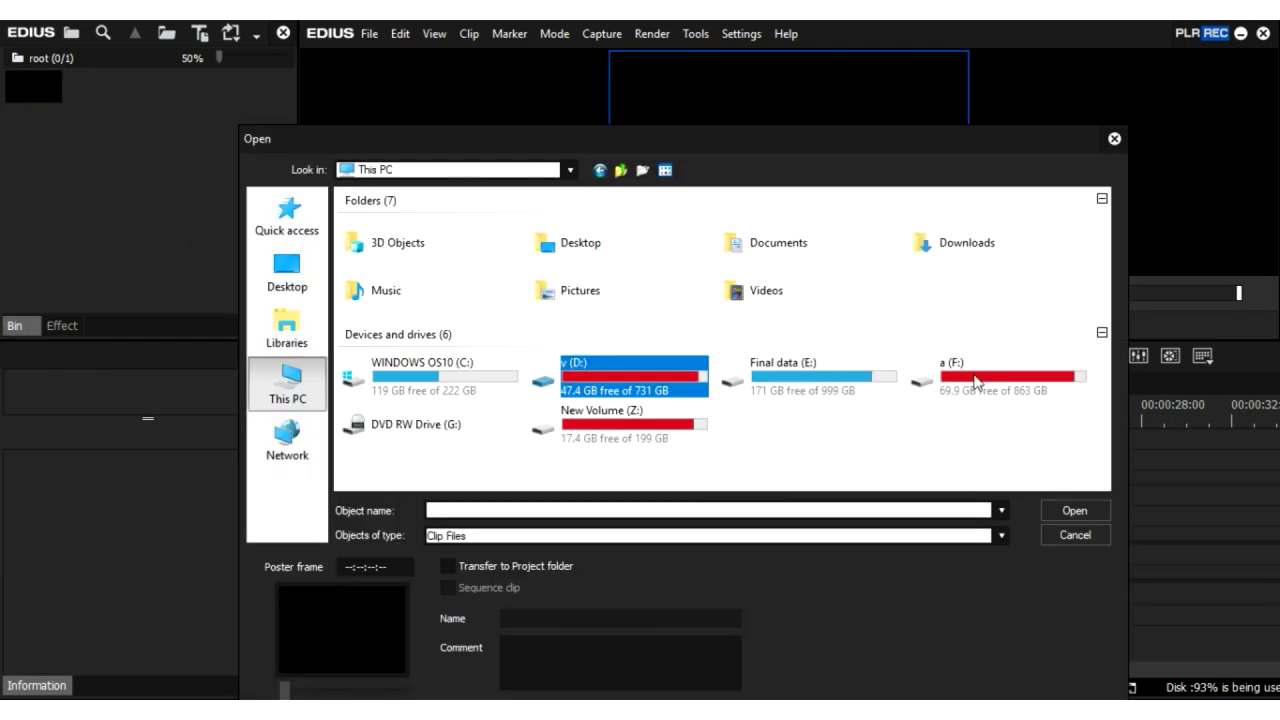
pyautogui.doubleClick(822, 383)
pyautogui.doubleClick(563, 337)
pyautogui.doubleClick(681, 454)
pyautogui.moveTo(93, 87); pyautogui.dragTo(745, 510)
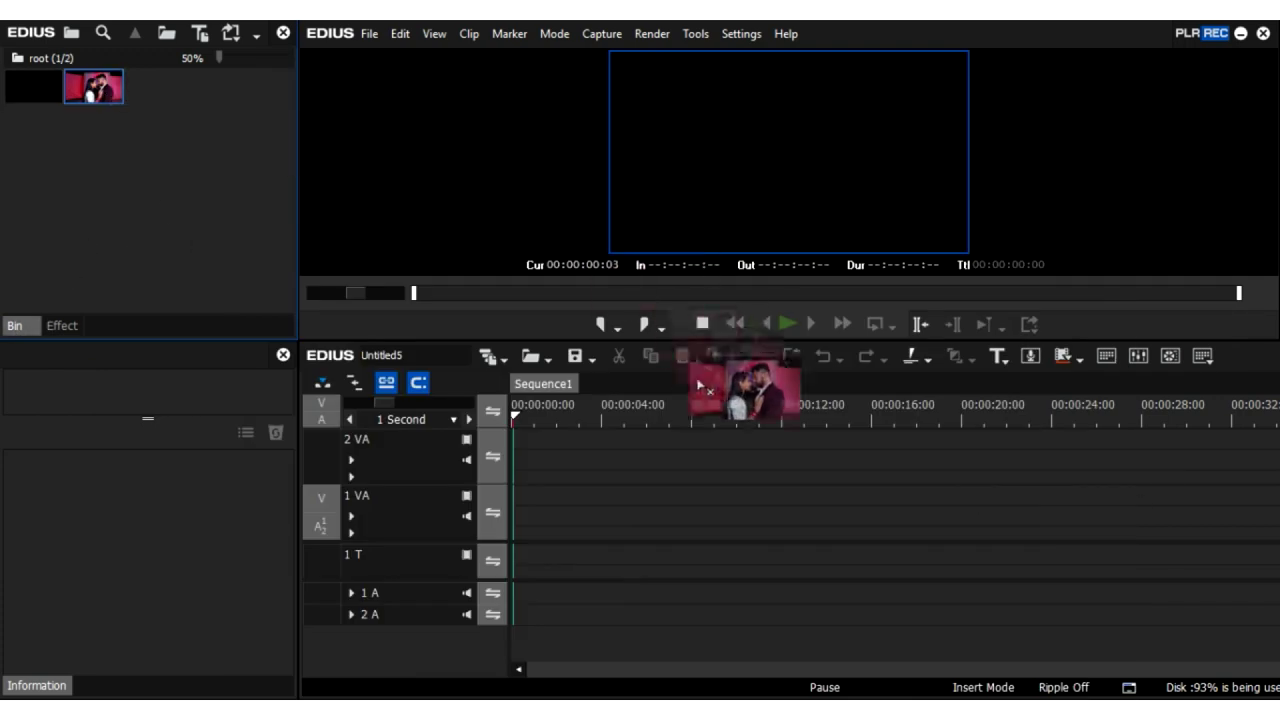
pyautogui.moveTo(700, 420)
pyautogui.mouseDown()
pyautogui.moveTo(743, 420)
pyautogui.moveTo(706, 429)
pyautogui.mouseUp()
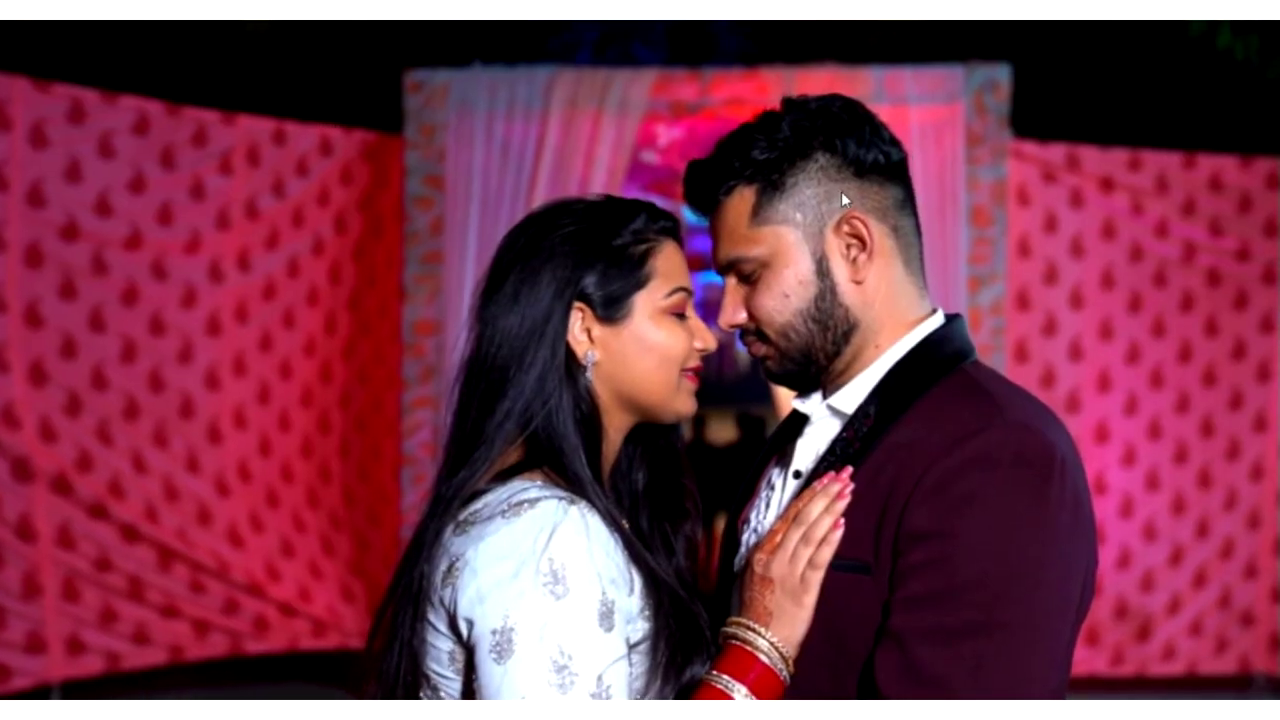
pyautogui.press('space')
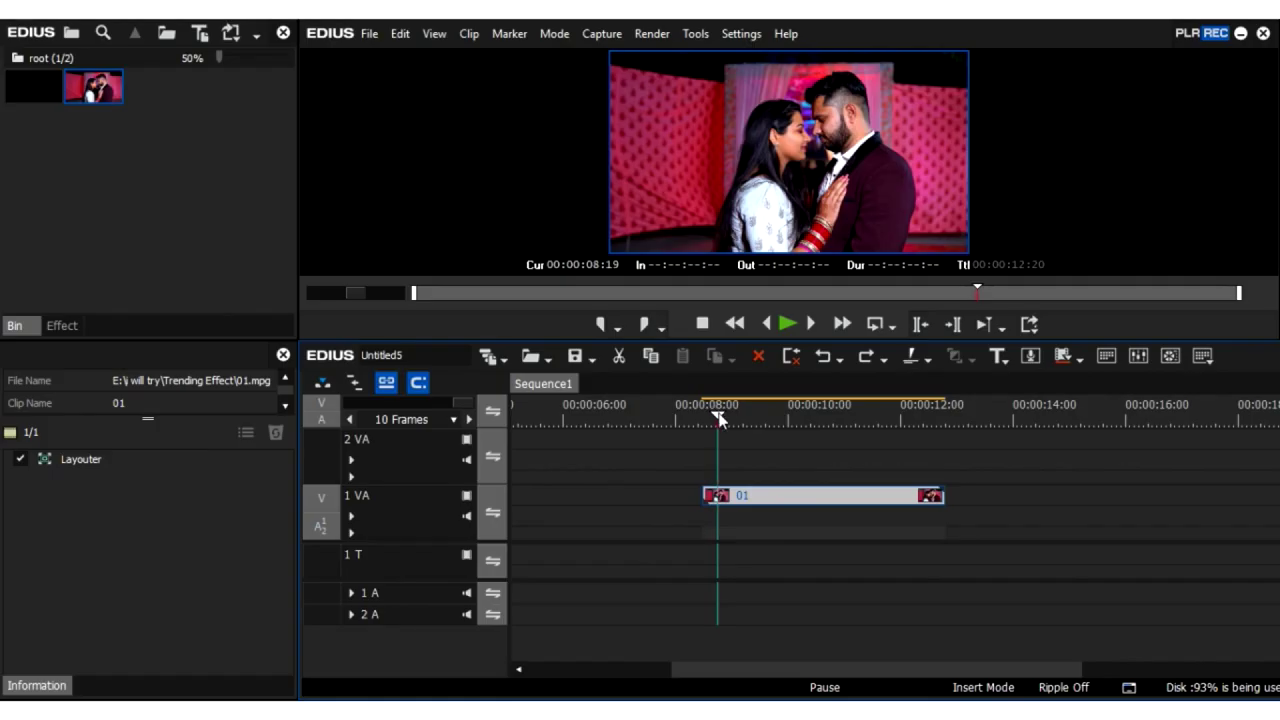
pyautogui.moveTo(718, 418); pyautogui.dragTo(721, 420)
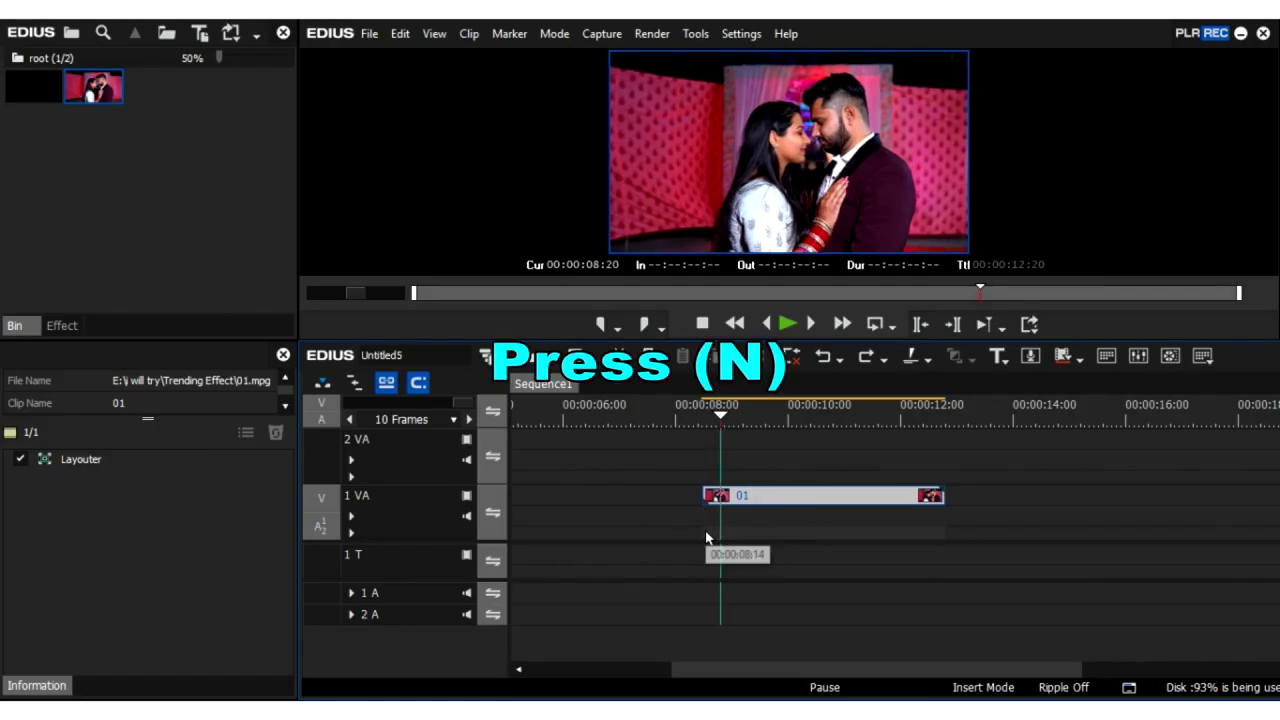
# Trim the 1 VA clip's In point to 00:00:08:20 and Out point to 00:00:10:03.
pyautogui.press('n')
pyautogui.press('space')
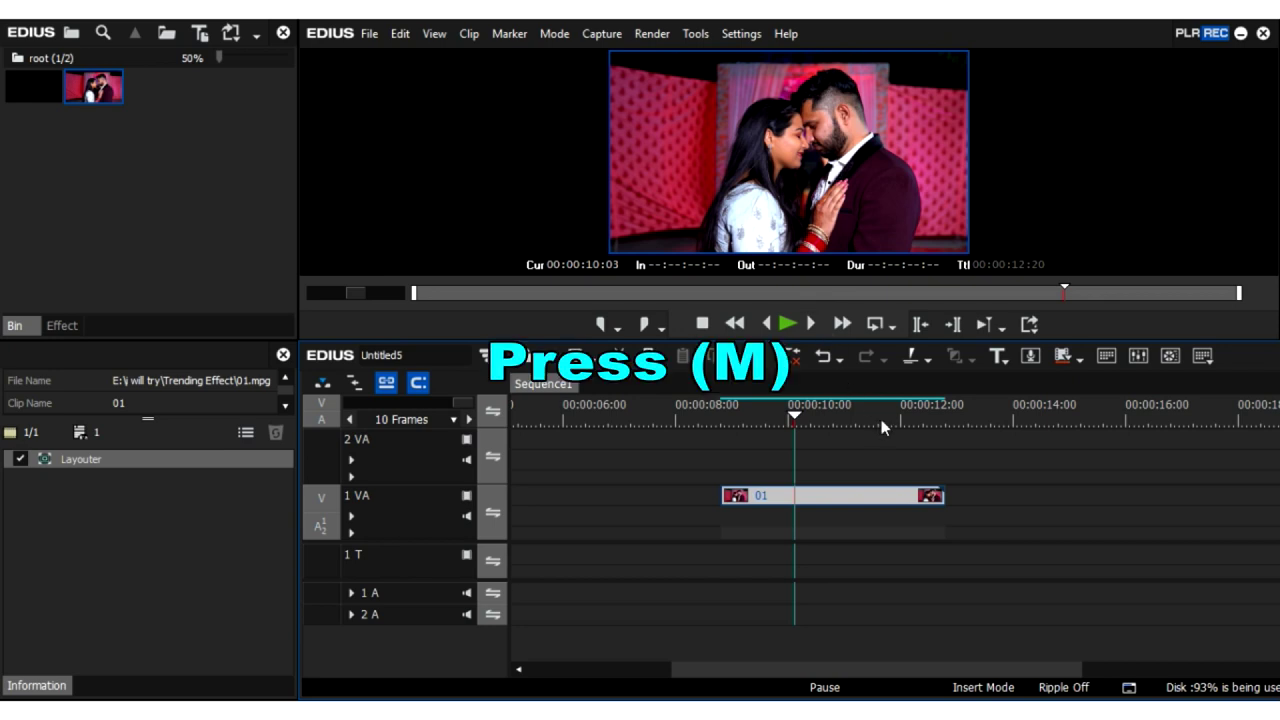
pyautogui.press('m')
pyautogui.click(777, 418)
pyautogui.moveTo(777, 418); pyautogui.dragTo(720, 418)
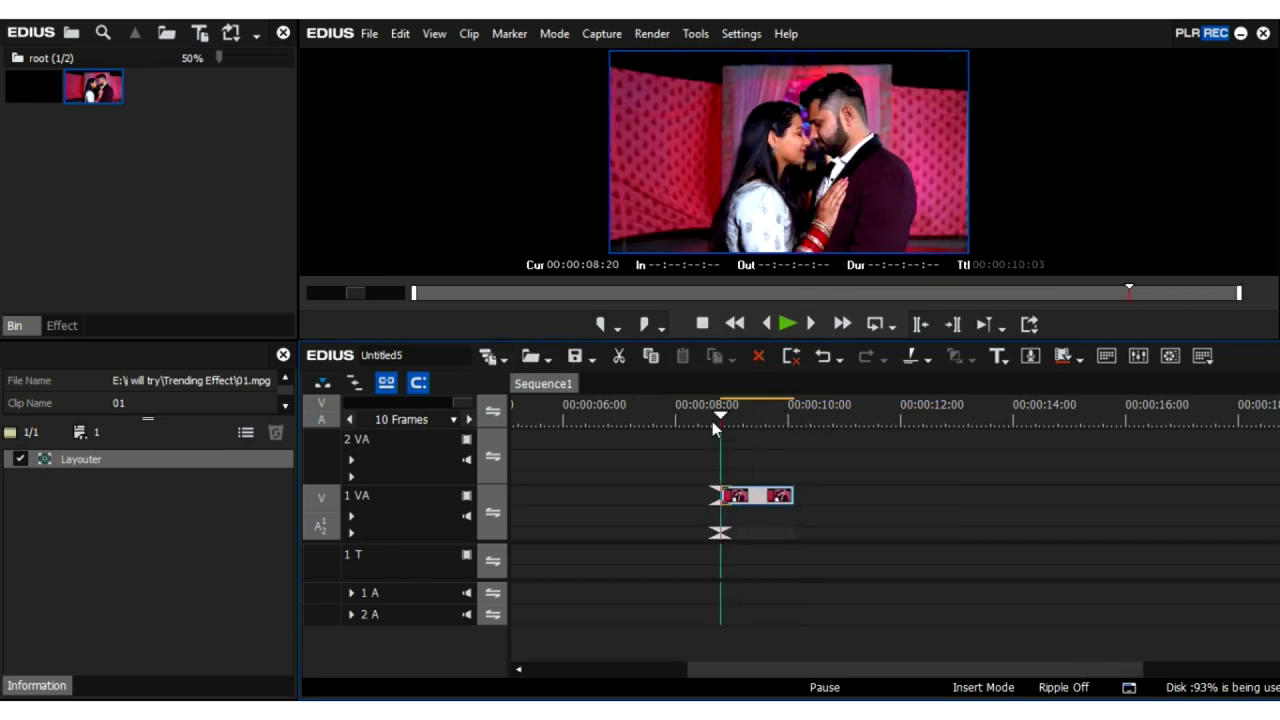
pyautogui.scroll(1, 769, 406)
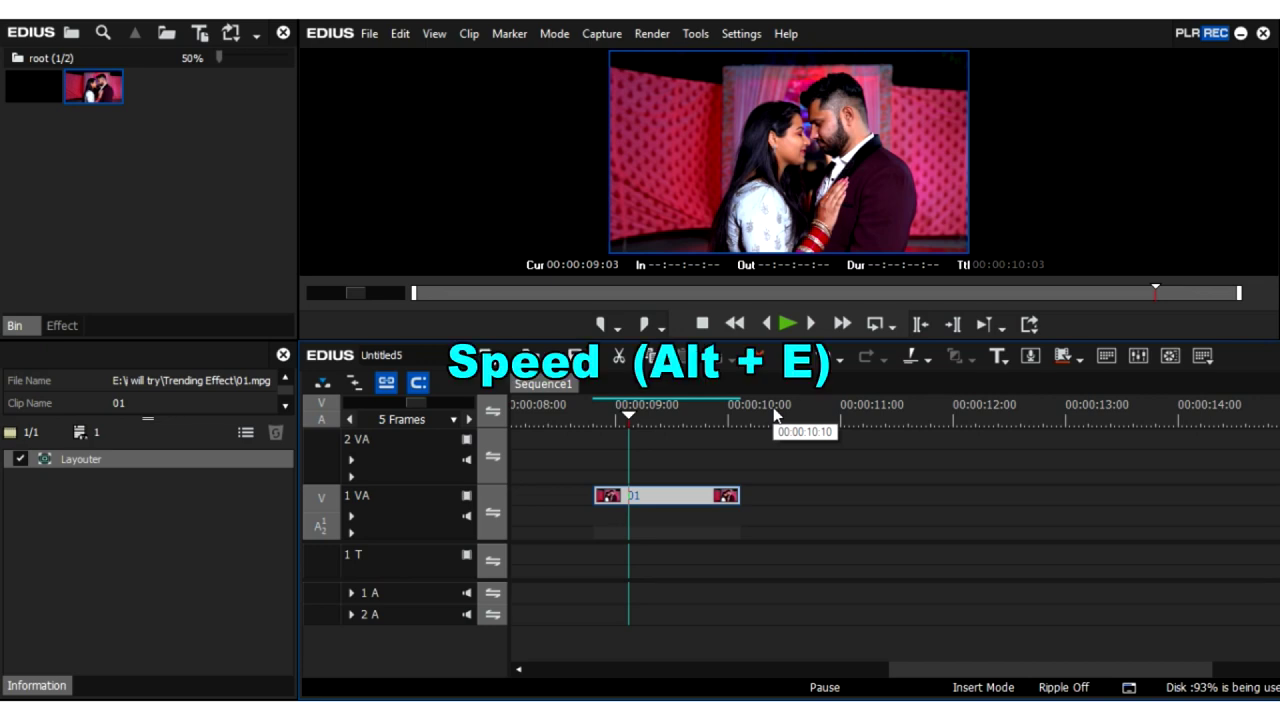
# Lower the 1 VA clip's speed so it ends at 00:00:11:11, then review and select it.
pyautogui.hotkey('alt', 'e')
pyautogui.press('Return')
pyautogui.press('space')
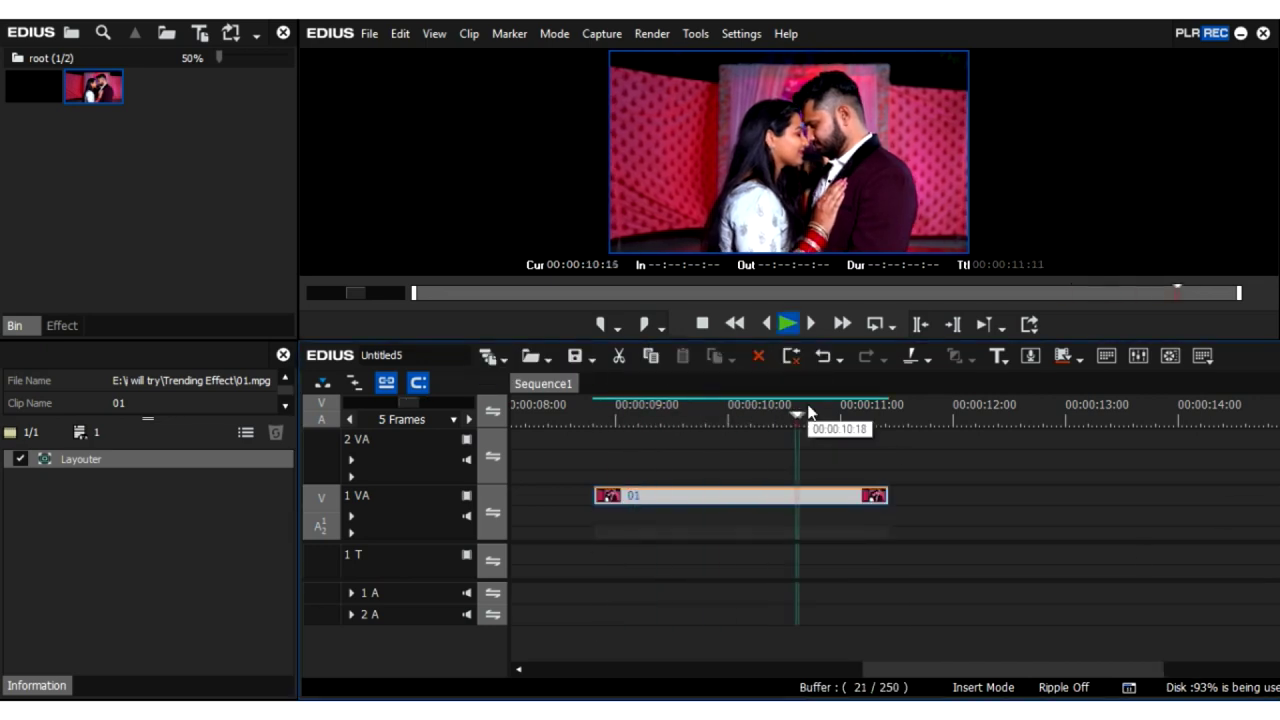
pyautogui.click(655, 428)
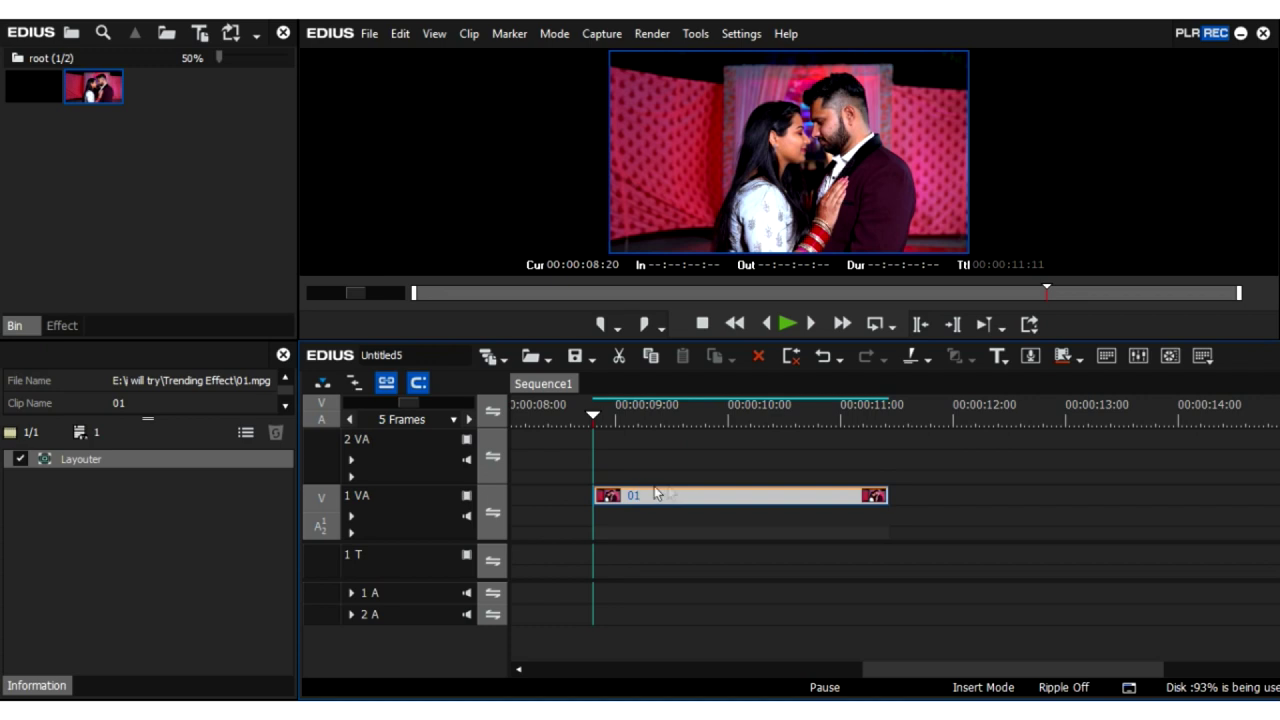
pyautogui.click(656, 492)
# Copy clip 01 and paste a duplicate onto track 2 VA above the original.
pyautogui.hotkey('ctrl', 'c')
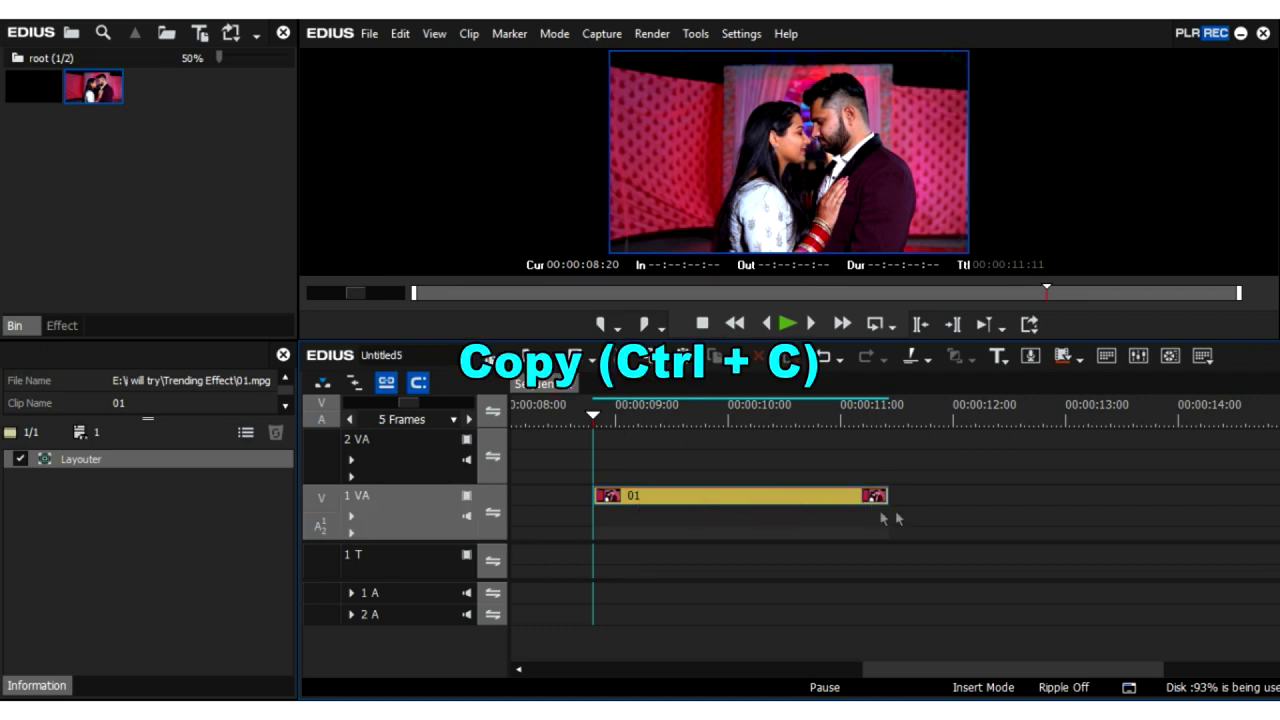
pyautogui.hotkey('alt', 'e')
pyautogui.hotkey('alt', 'e')
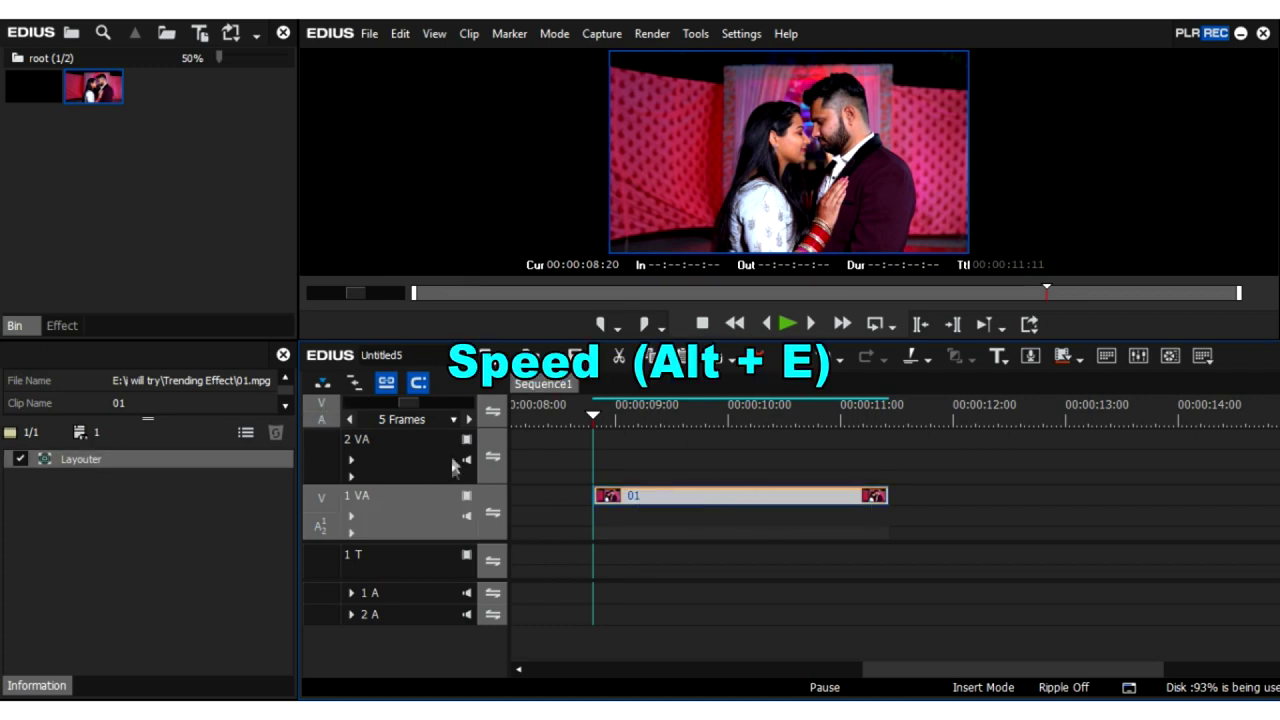
pyautogui.click(411, 460)
pyautogui.hotkey('ctrl', 'v')
pyautogui.moveTo(755, 409); pyautogui.dragTo(647, 441)
pyautogui.press('Left')
pyautogui.press('Left')
pyautogui.press('Left')
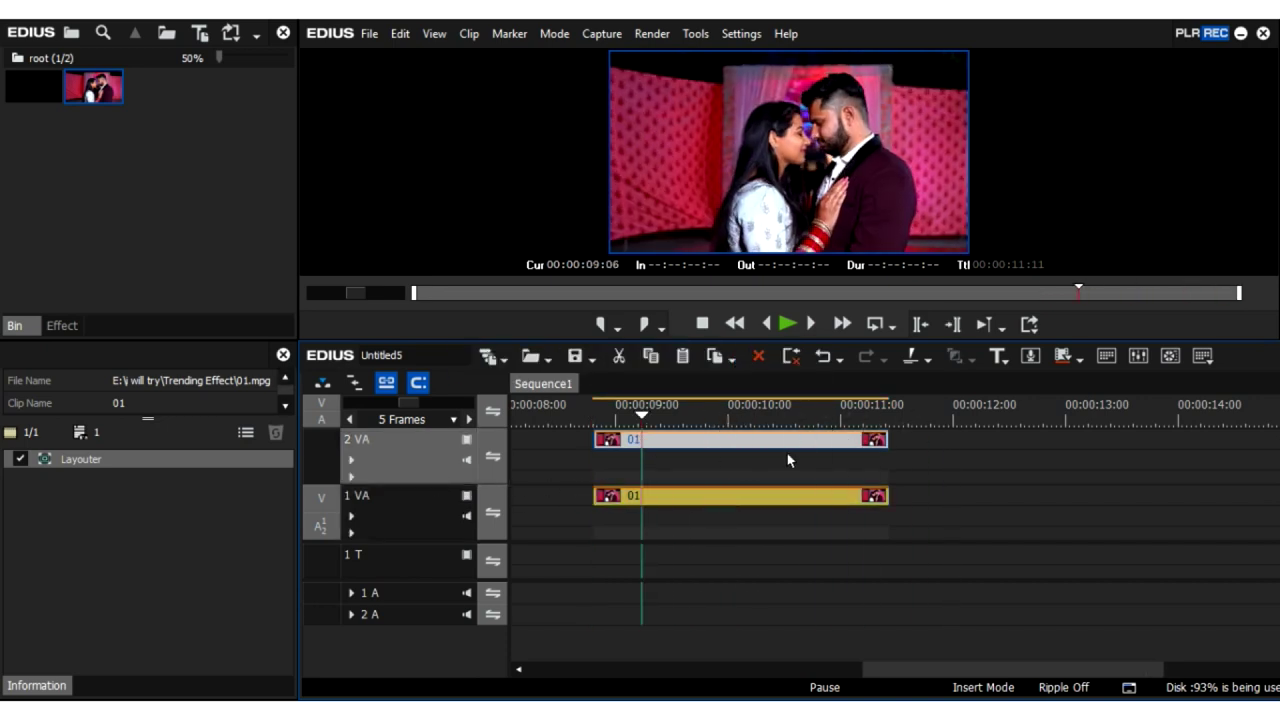
pyautogui.press('F7')
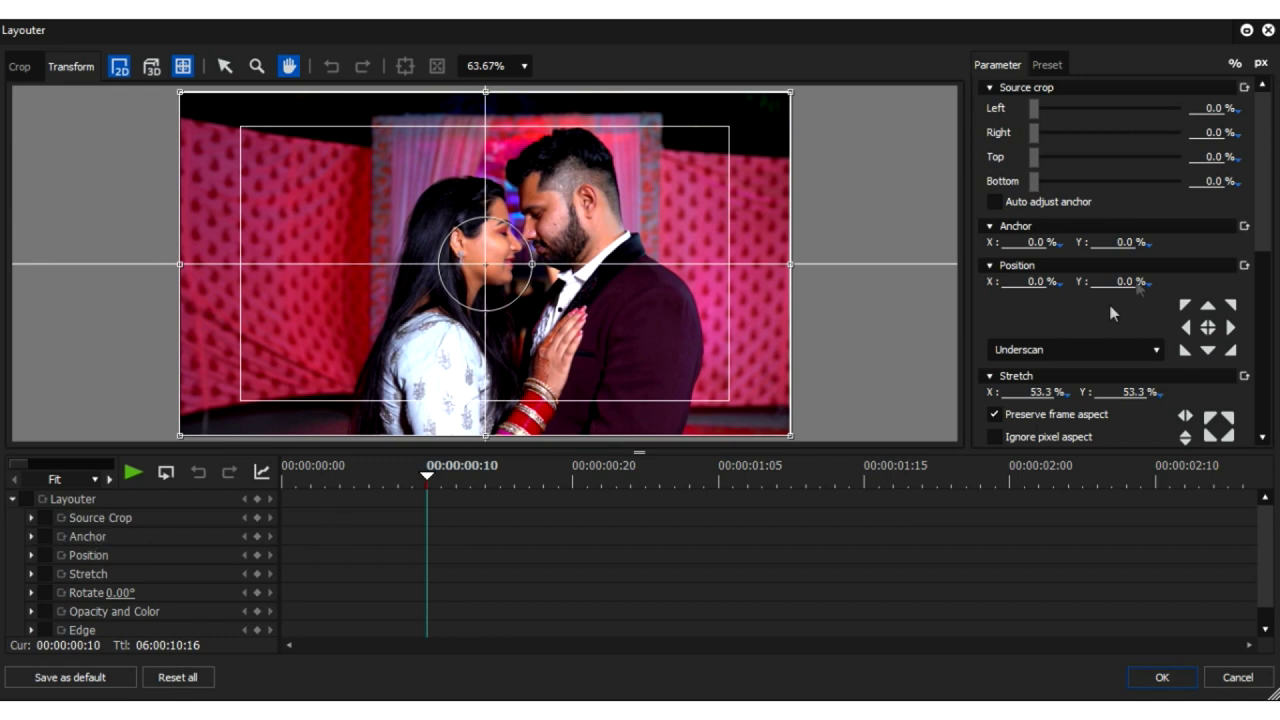
# In Layouter, stretch the 2 VA clip to 113.30% with a slightly shifted Anchor X.
pyautogui.moveTo(1273, 121); pyautogui.dragTo(1260, 174)
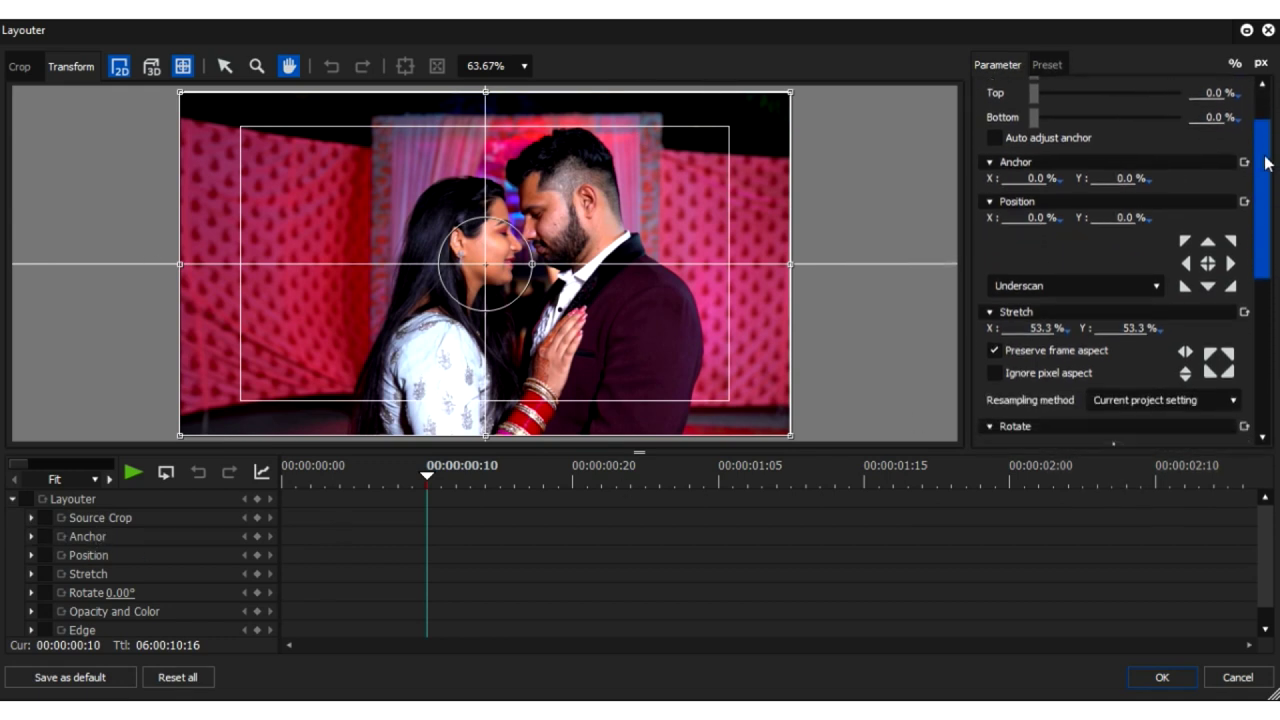
pyautogui.click(1016, 297)
pyautogui.moveTo(1035, 302); pyautogui.dragTo(1045, 125)
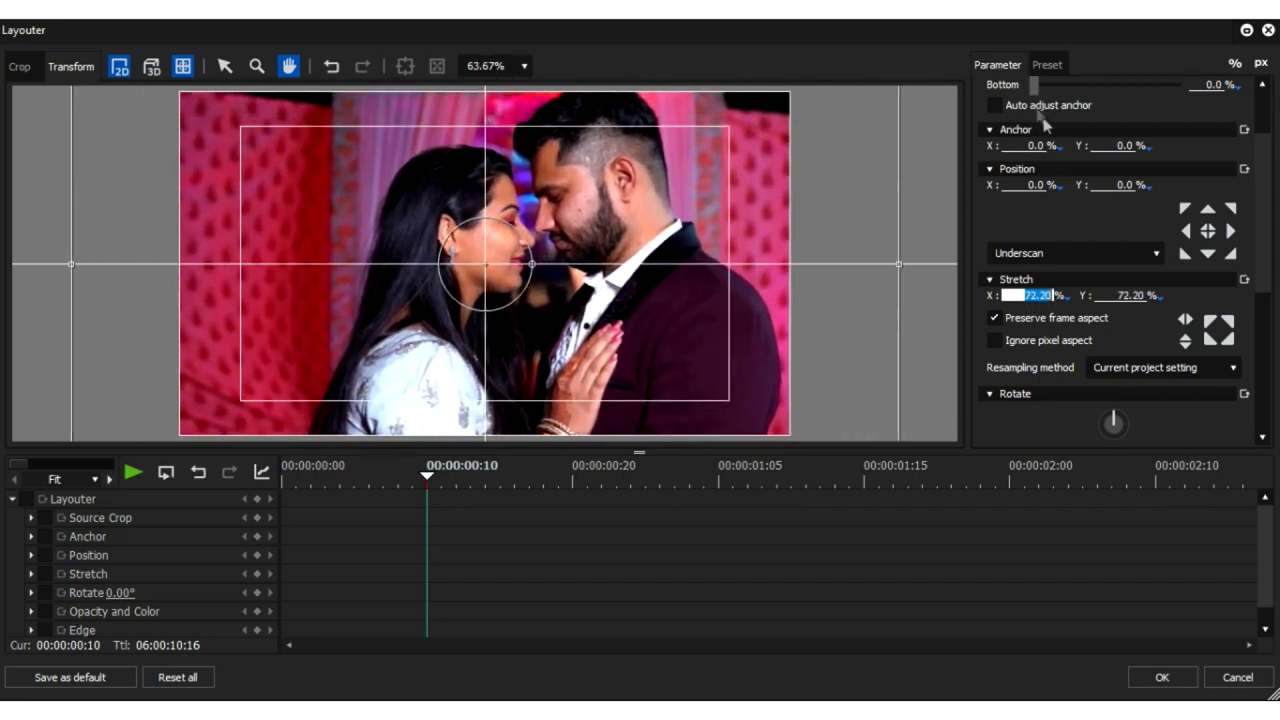
pyautogui.scroll(2, 1257, 258)
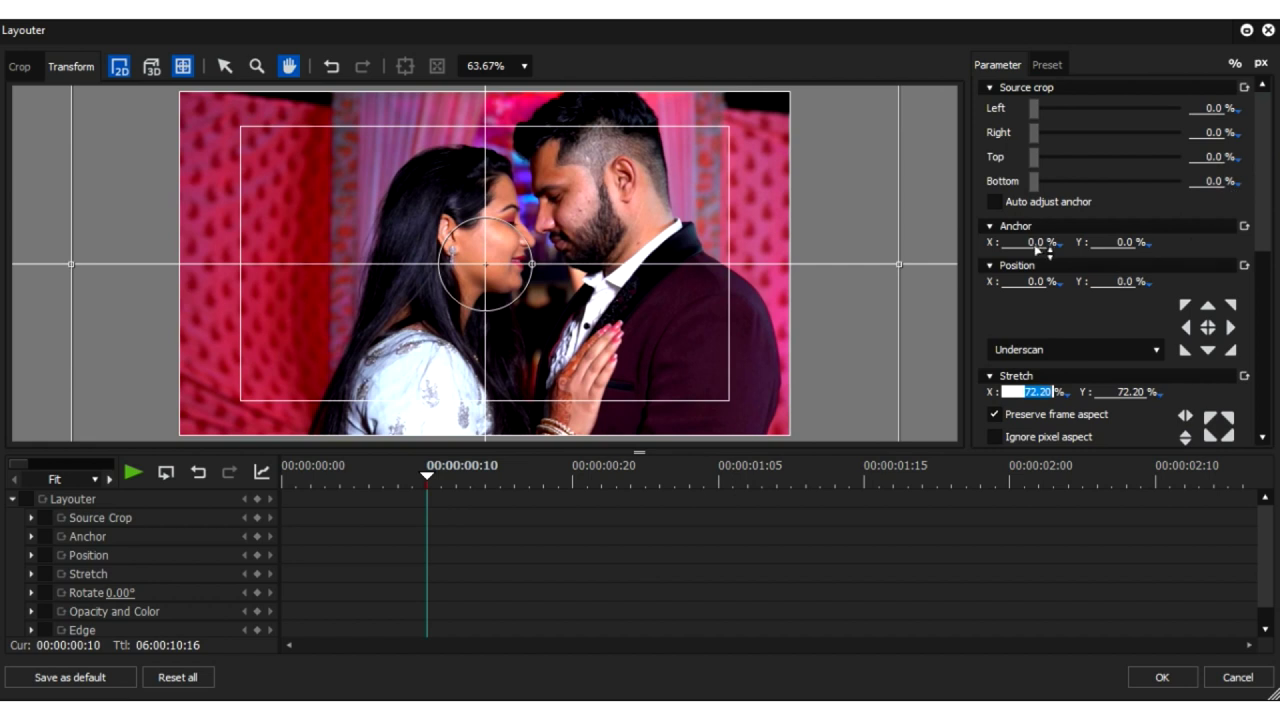
pyautogui.moveTo(1036, 247)
pyautogui.mouseDown()
pyautogui.moveTo(1030, 180)
pyautogui.moveTo(1036, 250)
pyautogui.mouseUp()
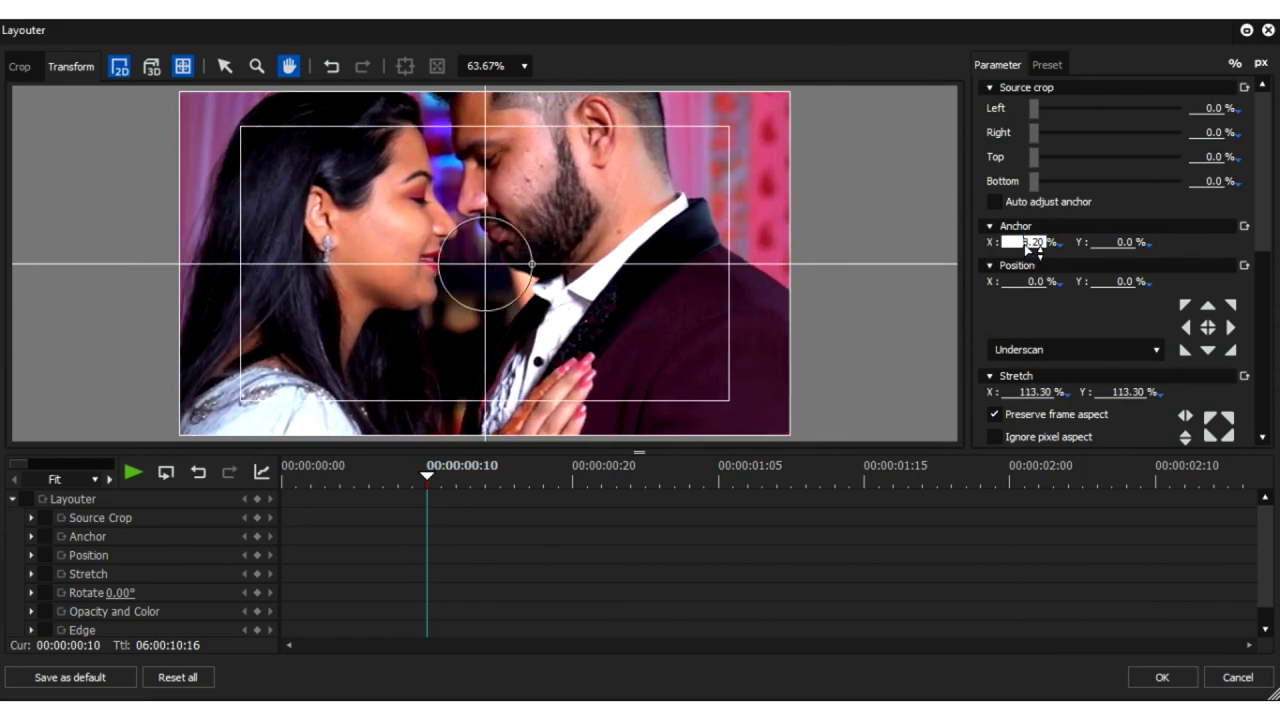
pyautogui.moveTo(1036, 392); pyautogui.dragTo(1040, 376)
pyautogui.click(1168, 677)
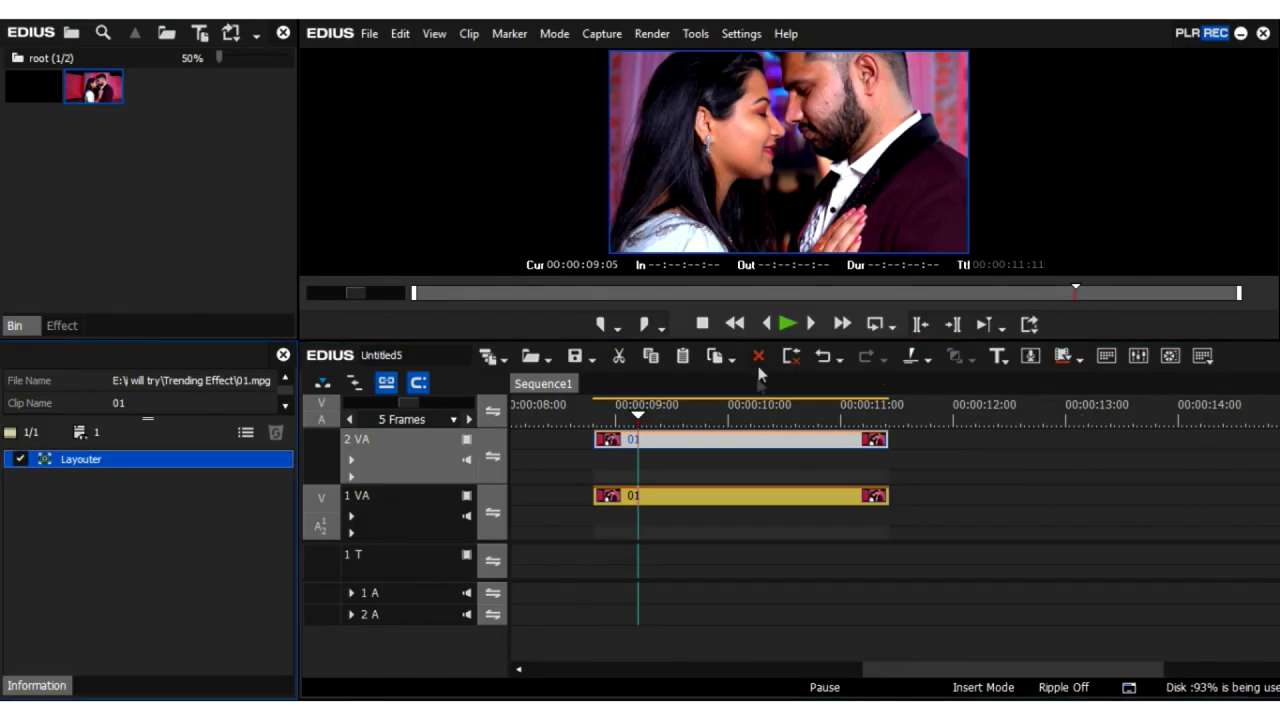
# Preview full screen, then move the original up to 2 VA and the zoomed copy down to 1 VA.
pyautogui.press('space')
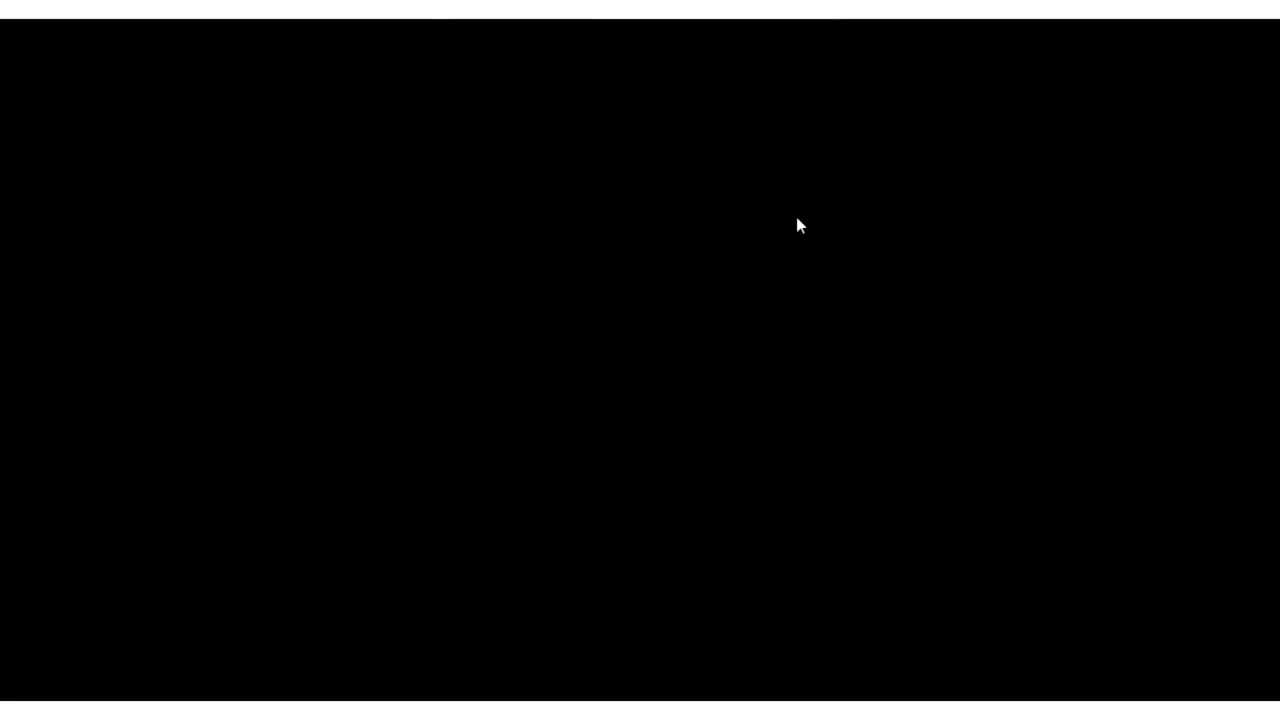
pyautogui.press('space')
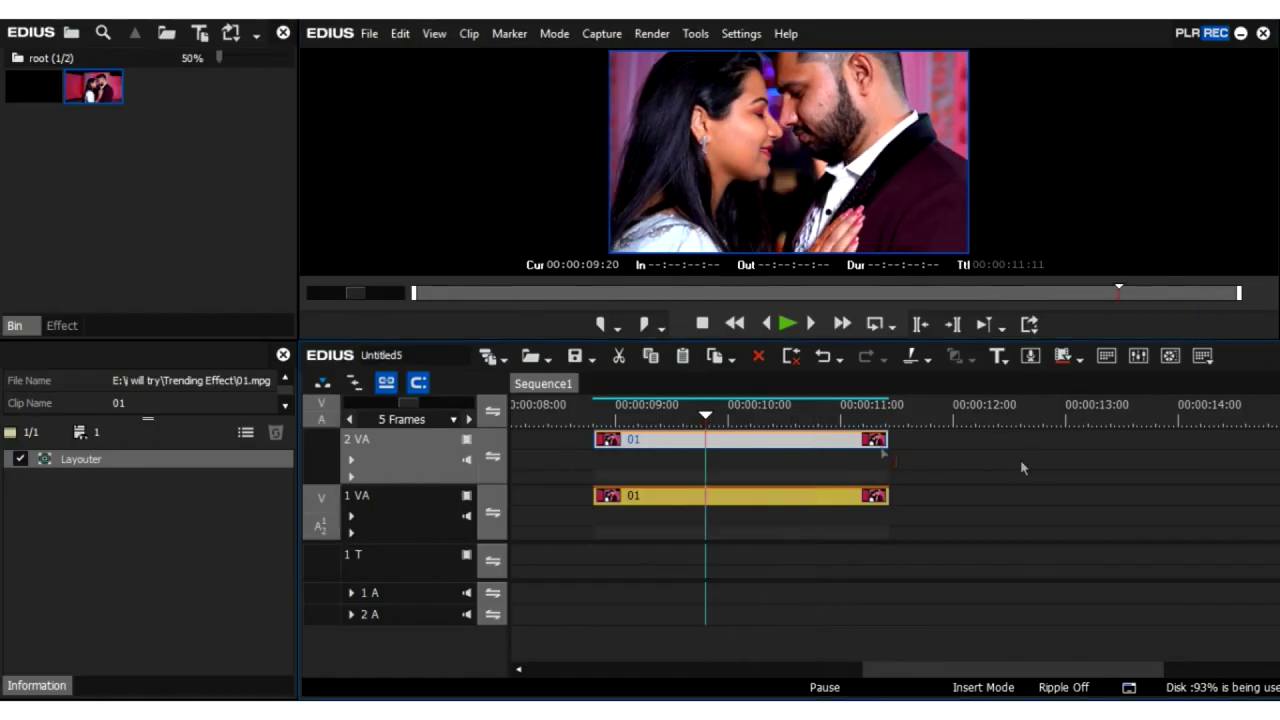
pyautogui.moveTo(694, 442); pyautogui.dragTo(1056, 442)
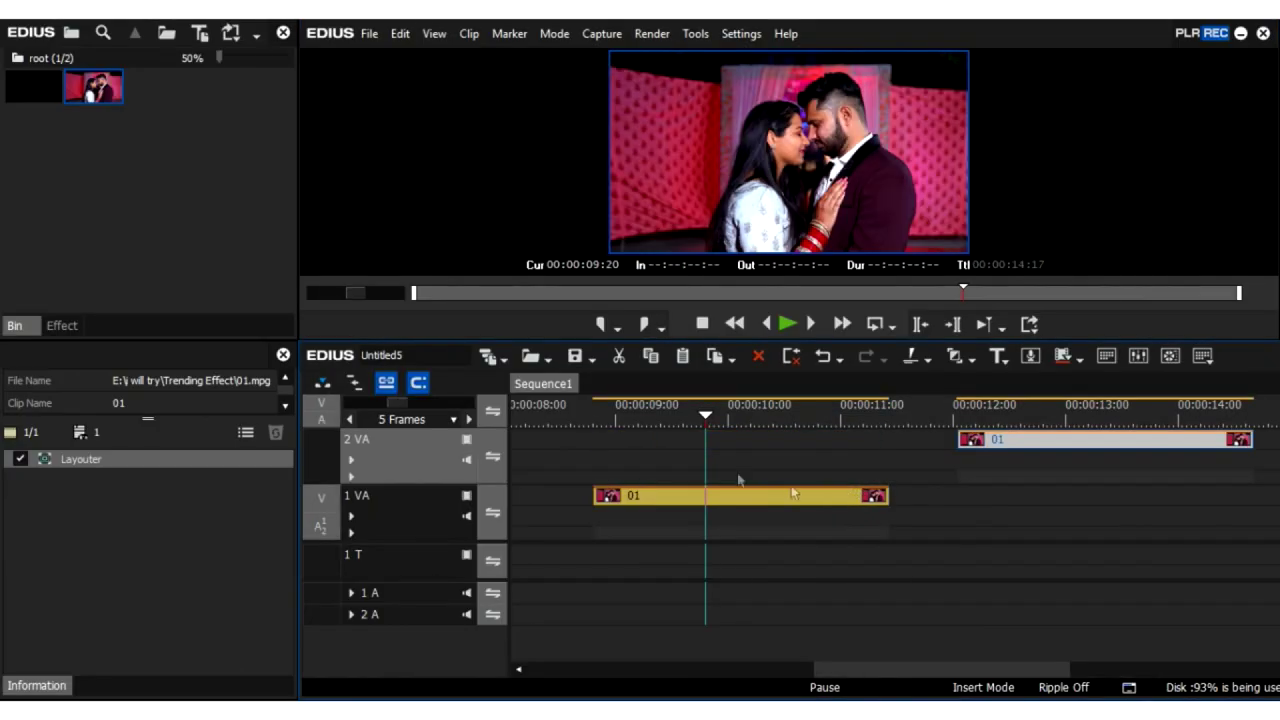
pyautogui.moveTo(782, 502); pyautogui.dragTo(782, 446)
pyautogui.moveTo(1023, 449); pyautogui.dragTo(662, 527)
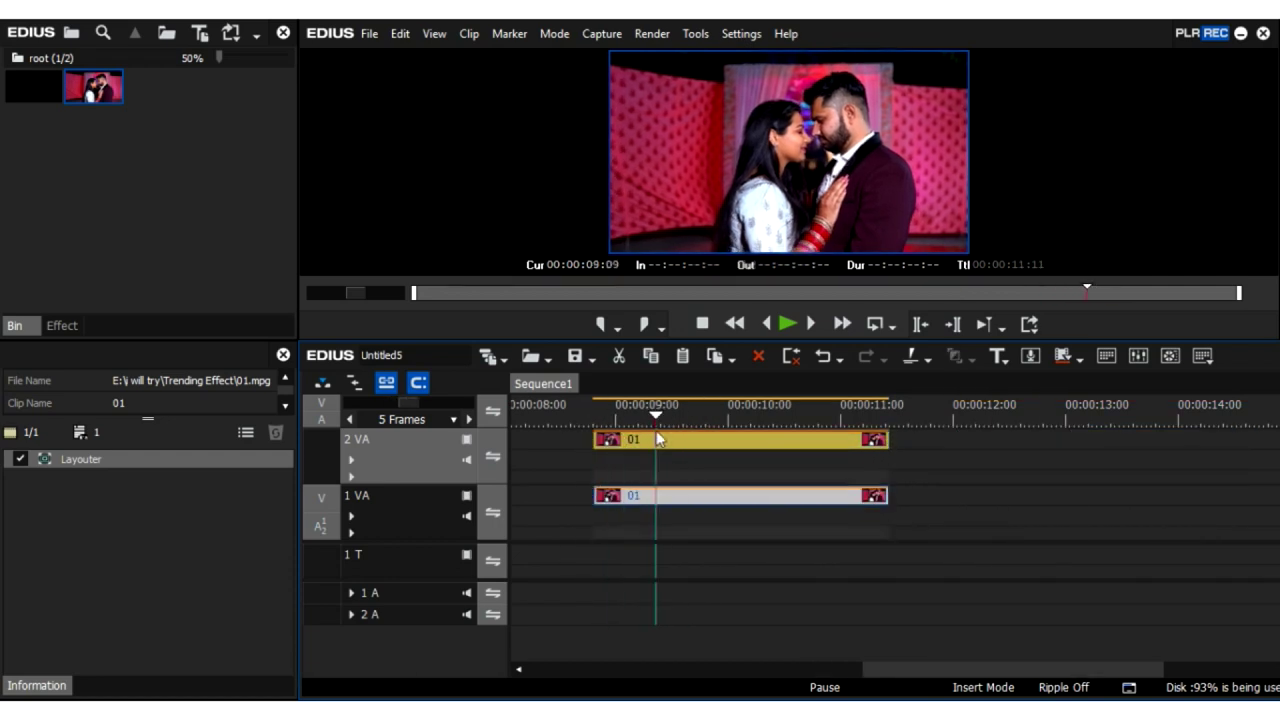
pyautogui.click(718, 442)
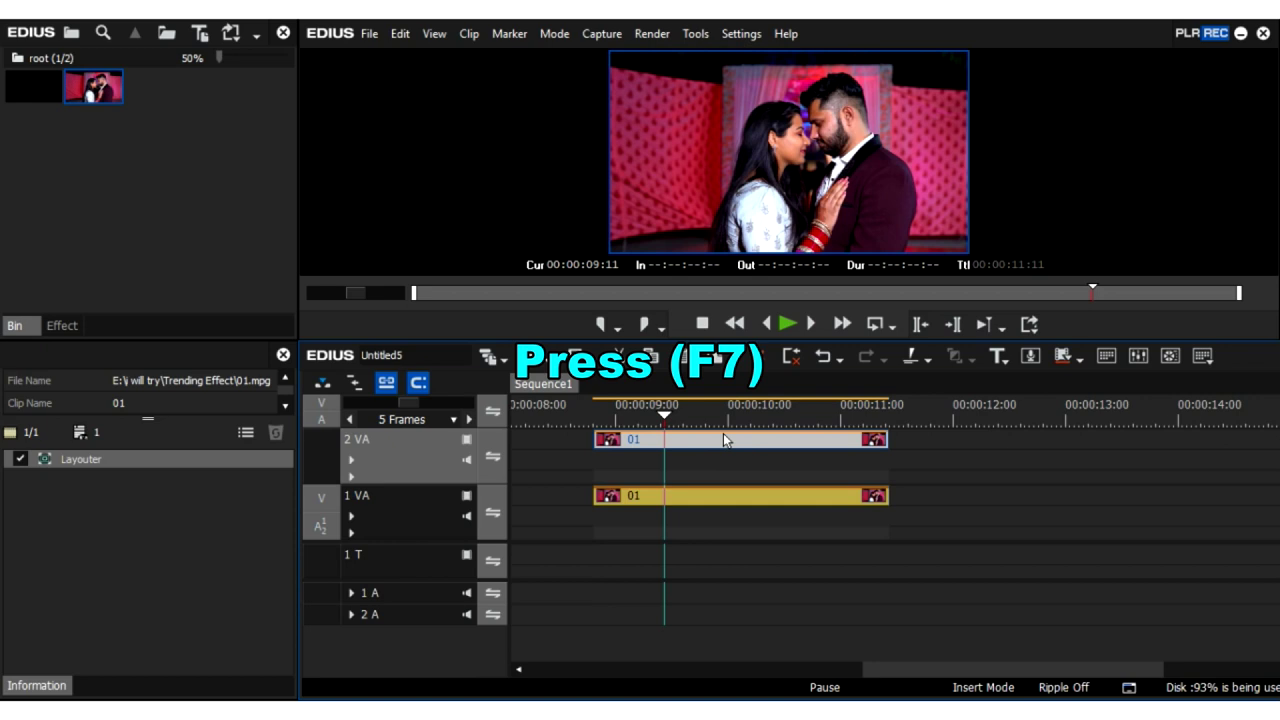
# Shrink the top clip in Layouter to a 28.1% stretch.
pyautogui.press('F7')
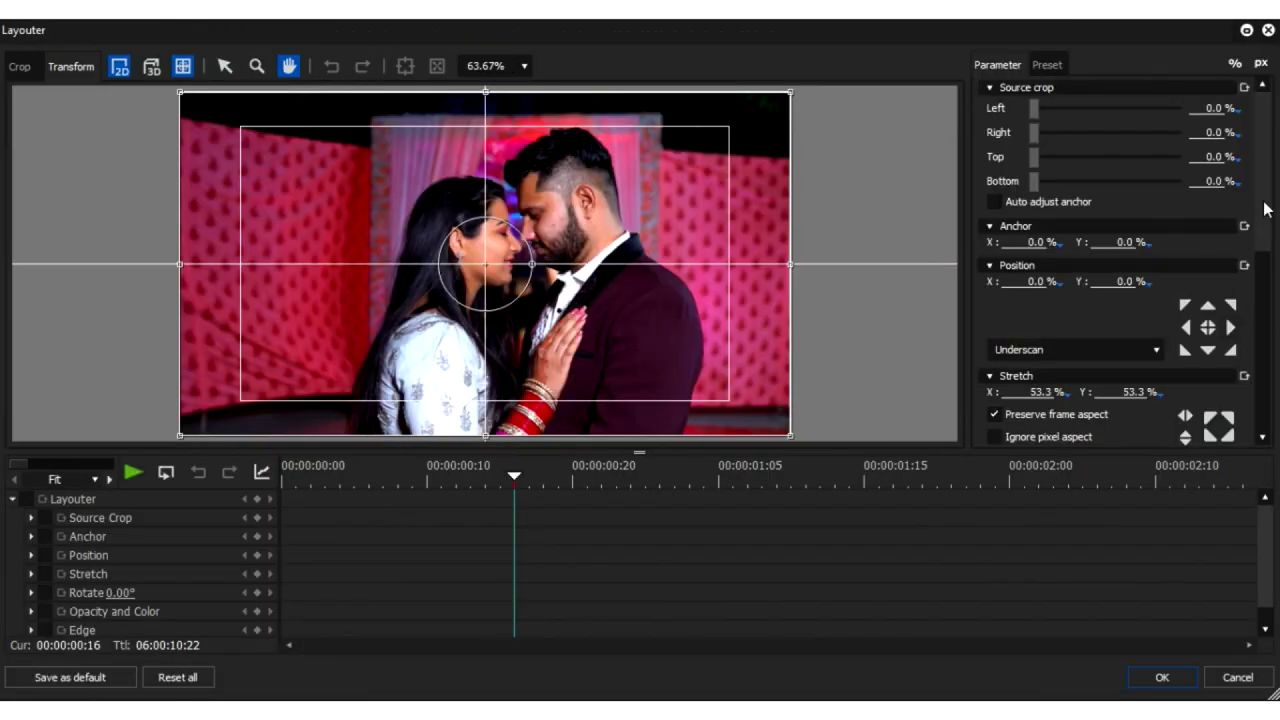
pyautogui.moveTo(1265, 208); pyautogui.dragTo(1265, 266)
pyautogui.press('Tab')
pyautogui.write('32.4')
pyautogui.press('Return')
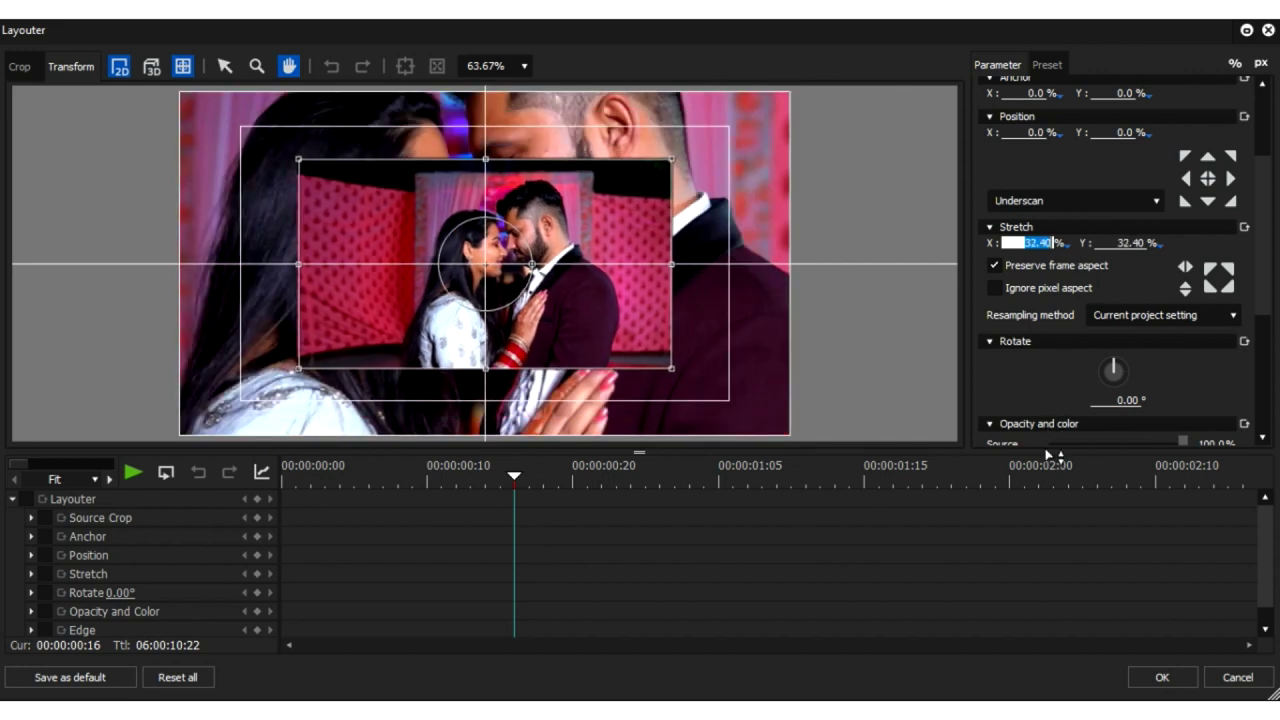
pyautogui.write('28.1')
pyautogui.press('Return')
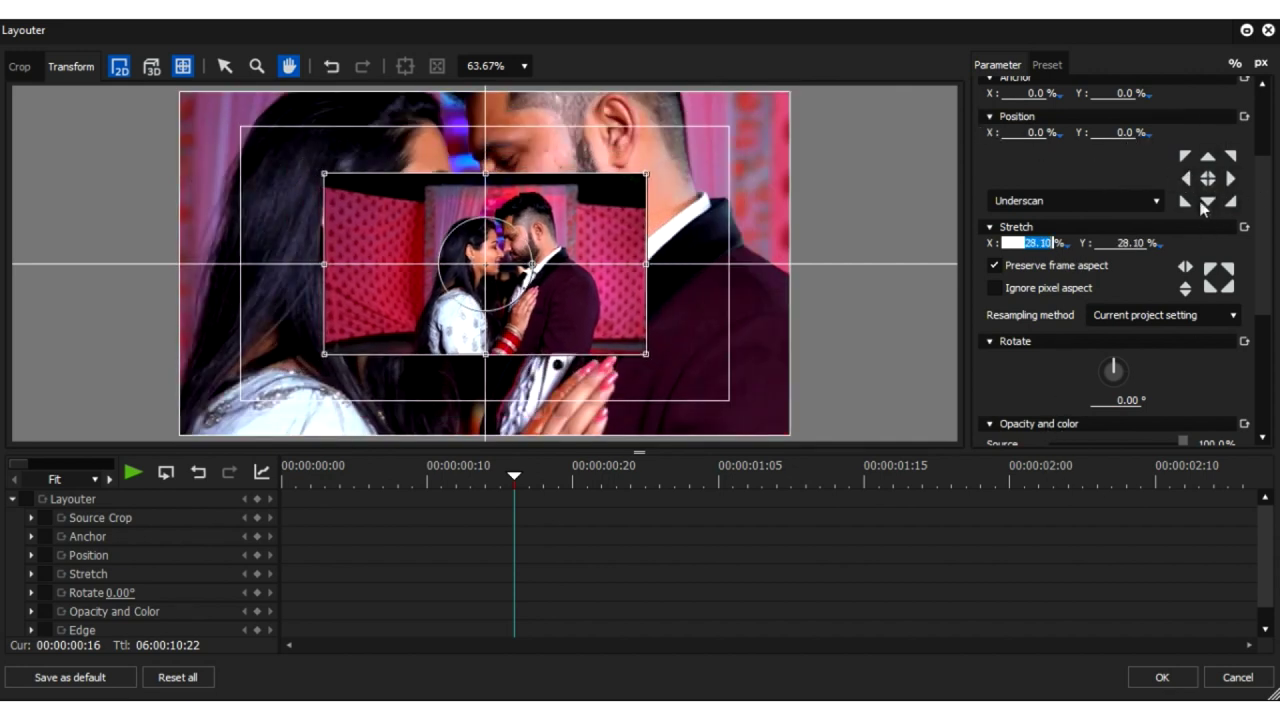
# Place the inset picture at bottom centre, nudge it slightly left, and confirm the layout.
pyautogui.click(1208, 203)
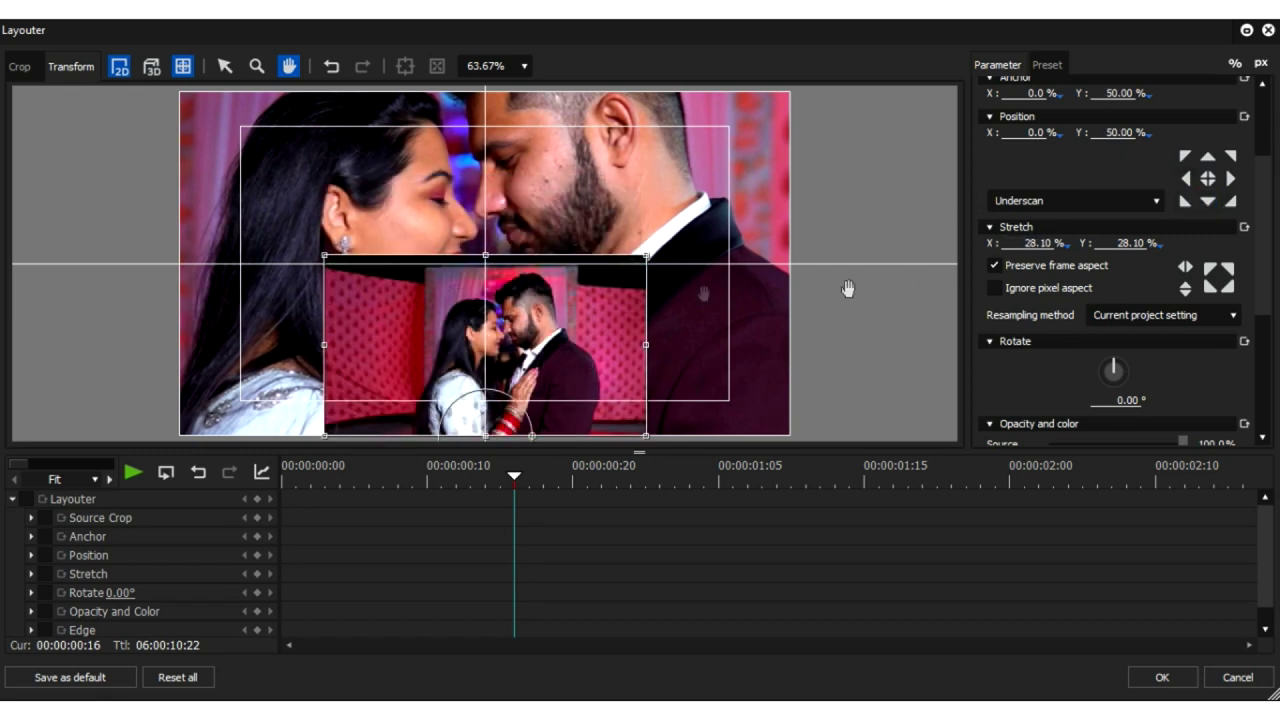
pyautogui.click(1022, 248)
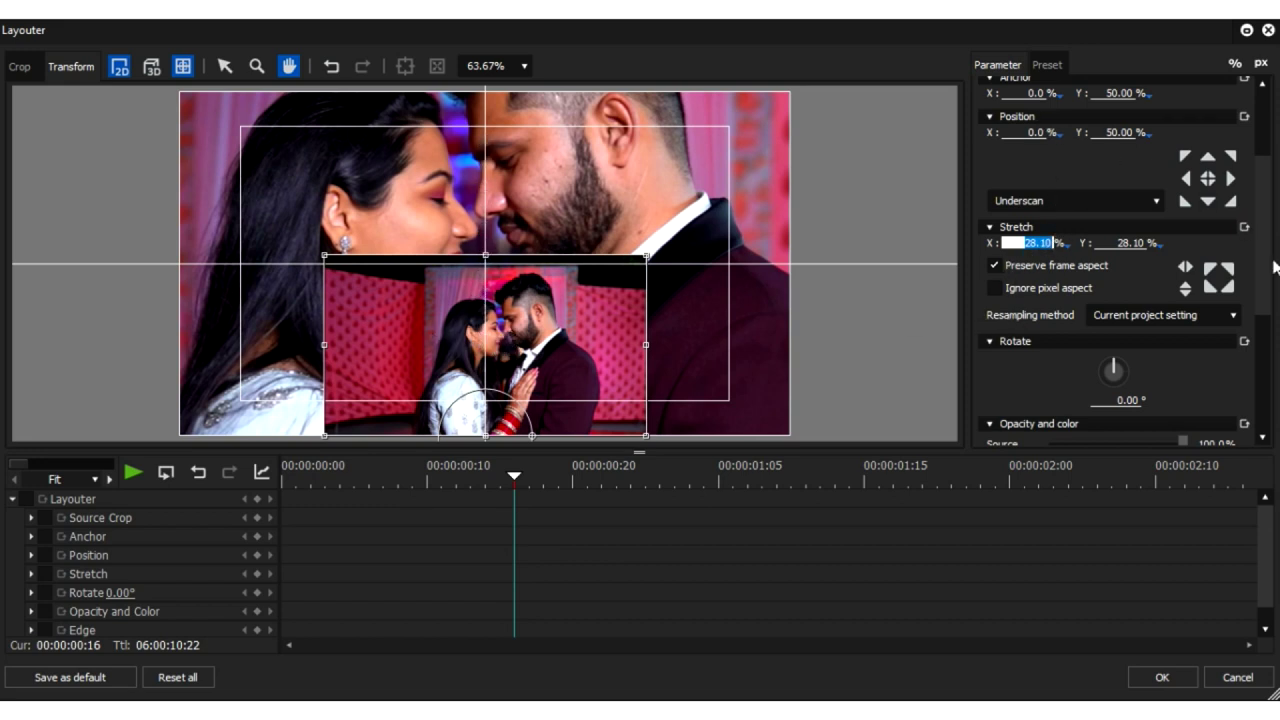
pyautogui.moveTo(1272, 266); pyautogui.dragTo(1268, 185)
pyautogui.moveTo(1015, 242)
pyautogui.mouseDown()
pyautogui.moveTo(1045, 198)
pyautogui.moveTo(1033, 191)
pyautogui.mouseUp()
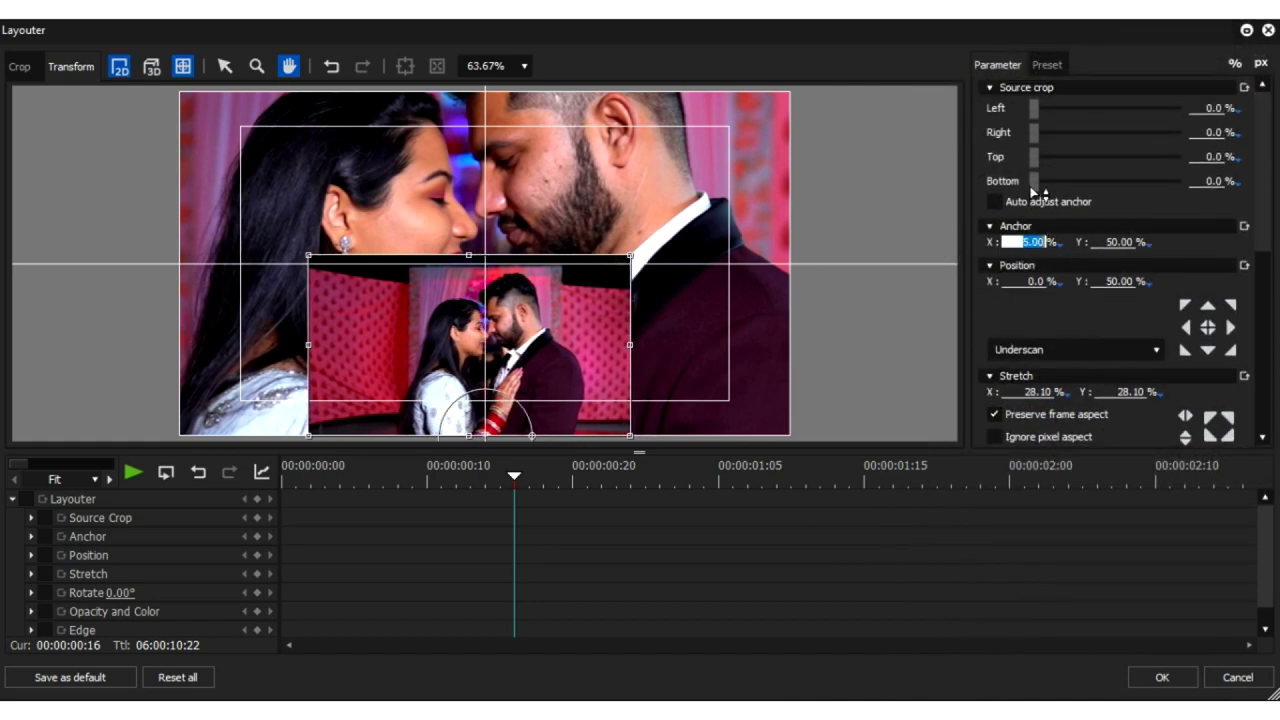
pyautogui.click(1160, 678)
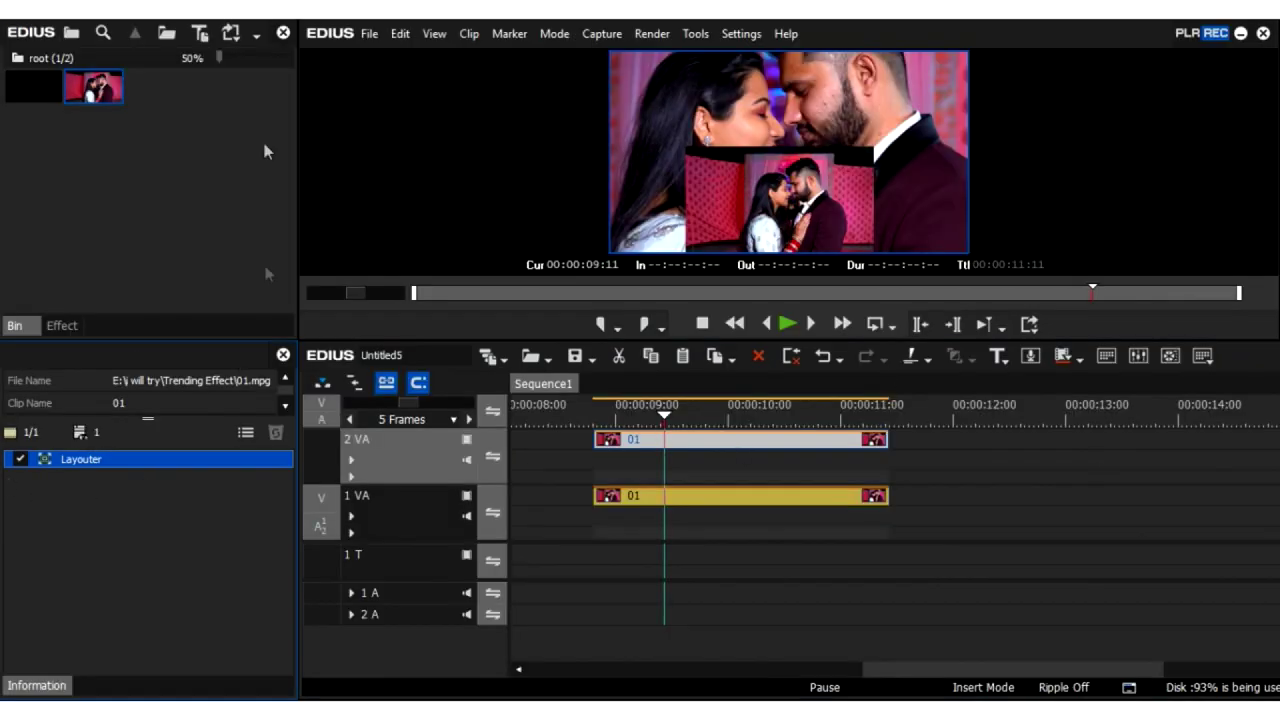
# Apply the Mask filter from the Effect tab's VideoFilters to the 2 VA clip.
pyautogui.click(62, 326)
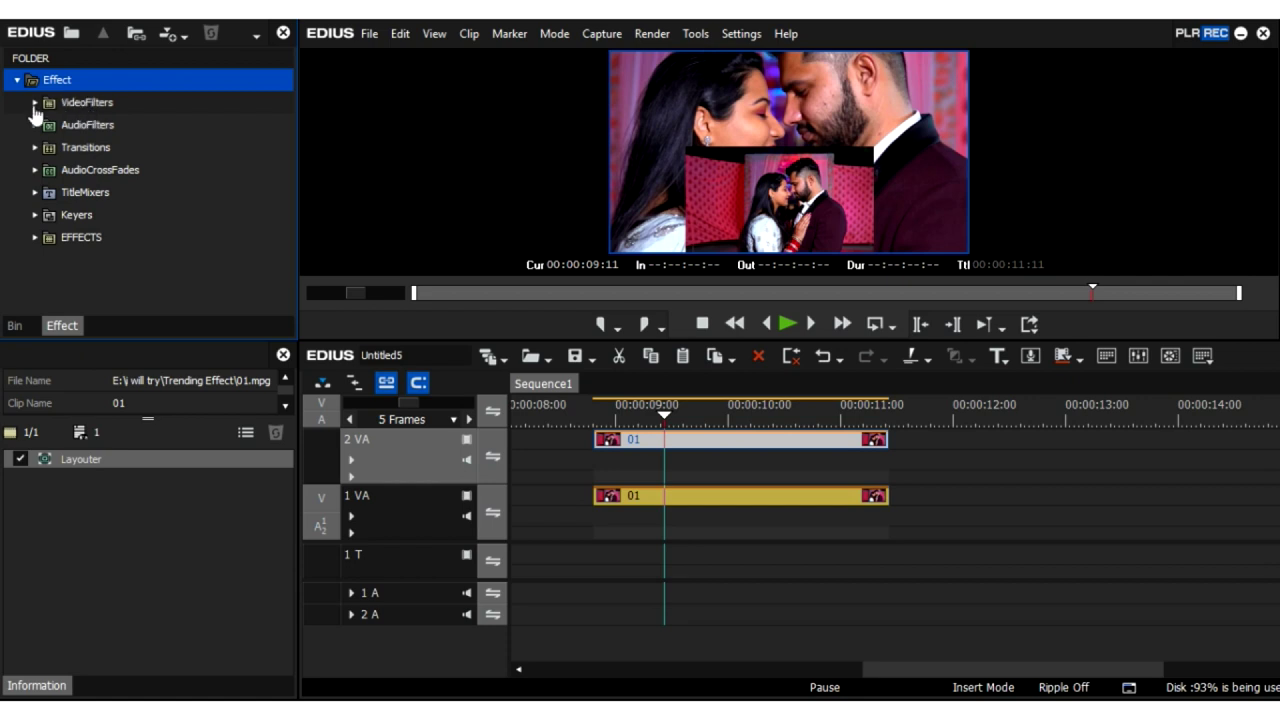
pyautogui.click(34, 103)
pyautogui.scroll(-1, 141, 157)
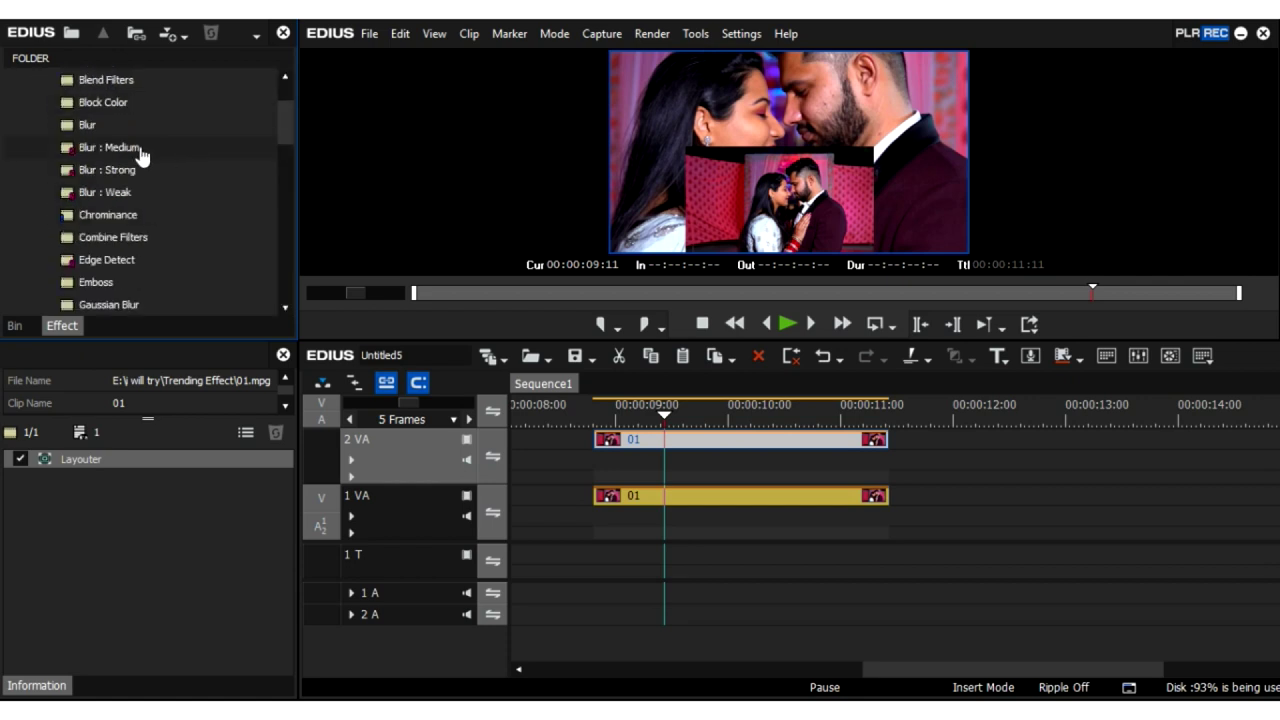
pyautogui.scroll(-1, 140, 157)
pyautogui.scroll(-2, 140, 157)
pyautogui.scroll(-2, 140, 157)
pyautogui.scroll(1, 139, 165)
pyautogui.moveTo(92, 126)
pyautogui.mouseDown()
pyautogui.moveTo(778, 353)
pyautogui.moveTo(686, 441)
pyautogui.mouseUp()
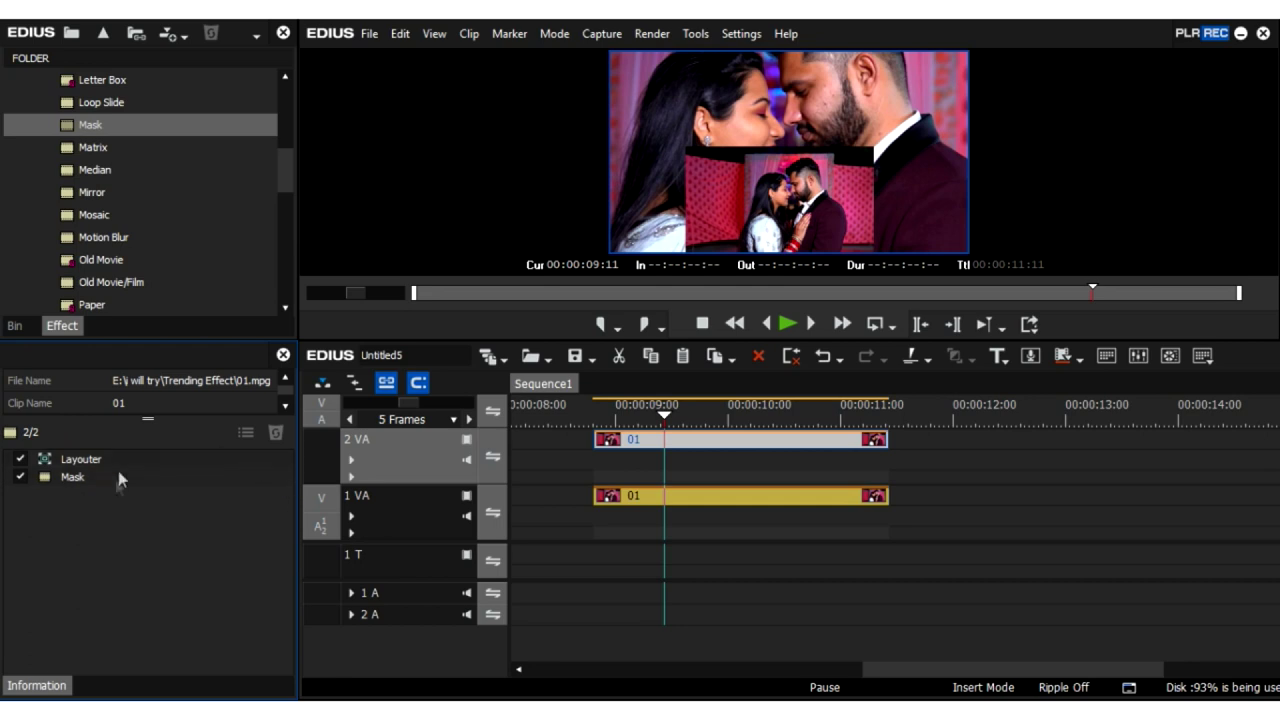
# Open the Mask filter settings and zoom the canvas to 150%.
pyautogui.doubleClick(79, 484)
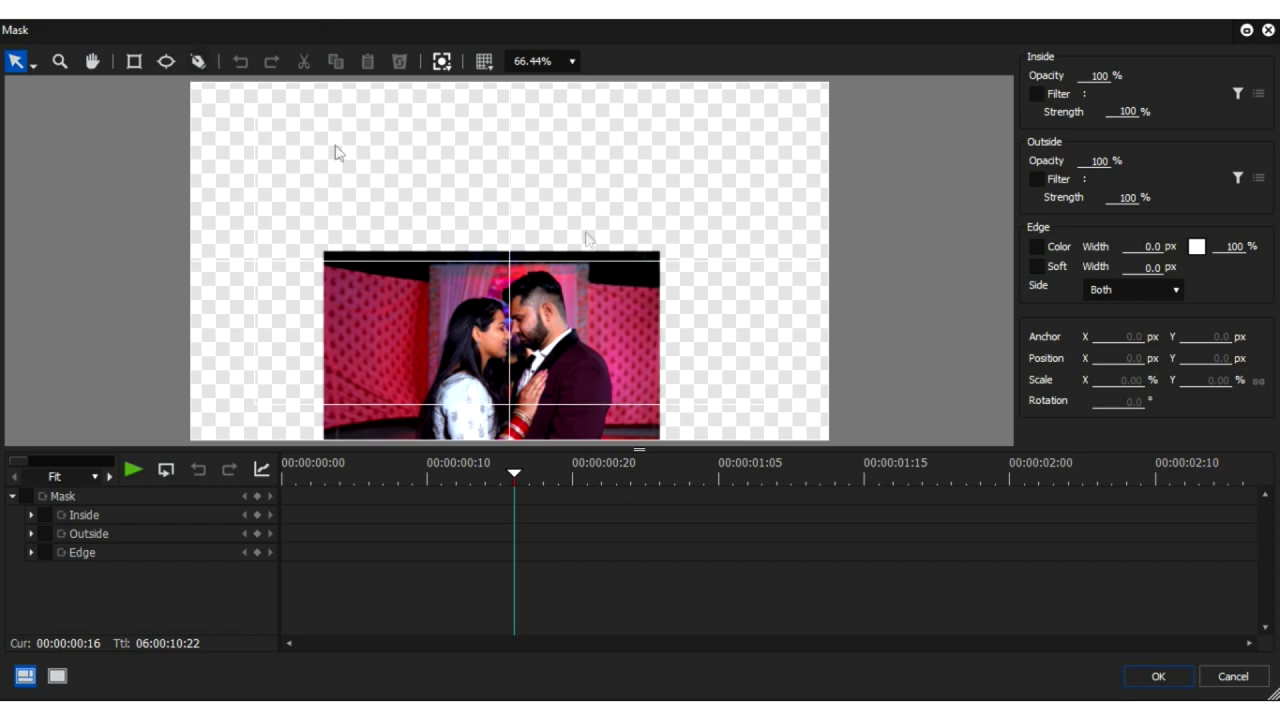
pyautogui.click(572, 61)
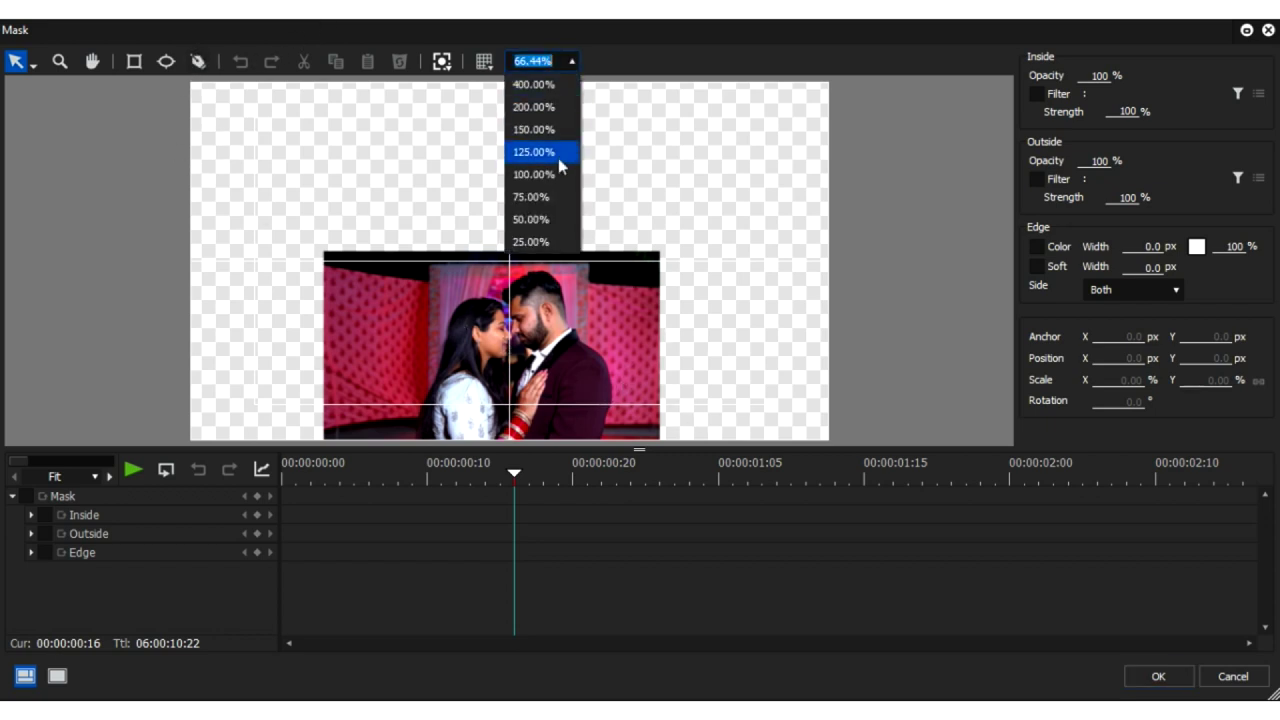
pyautogui.click(541, 130)
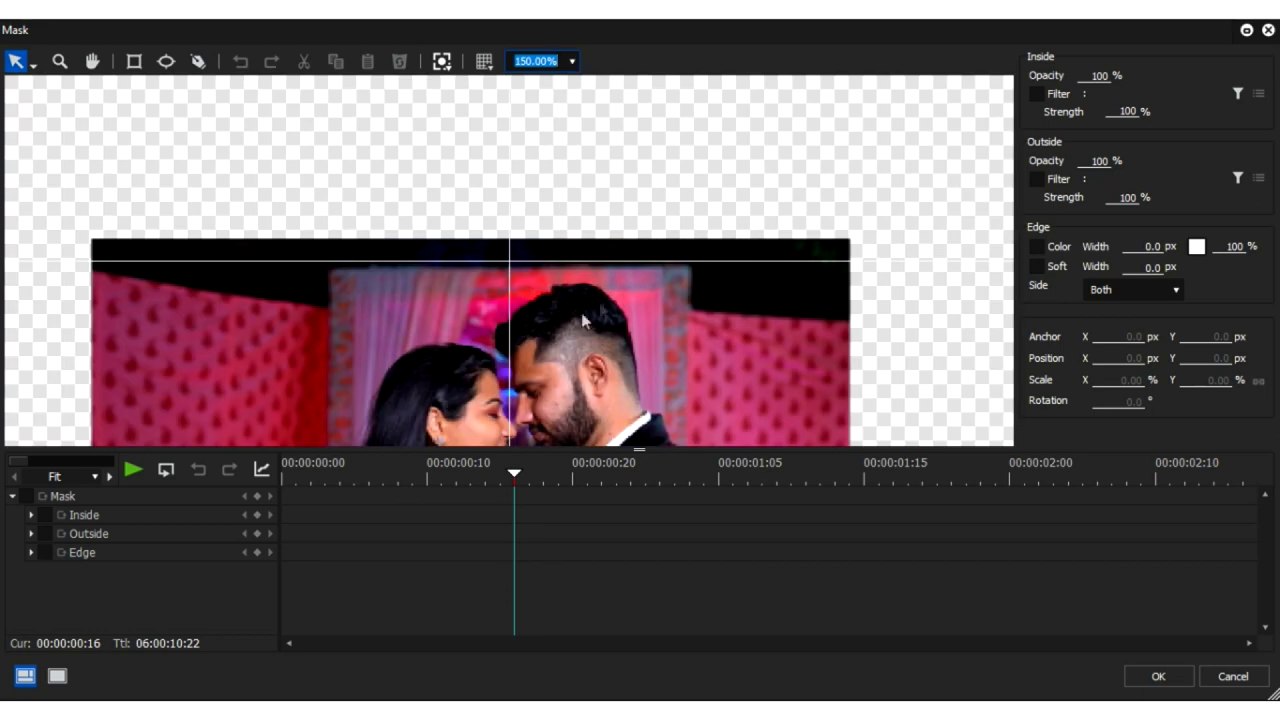
# Pan and zoom the mask canvas to frame the couple.
pyautogui.press('h')
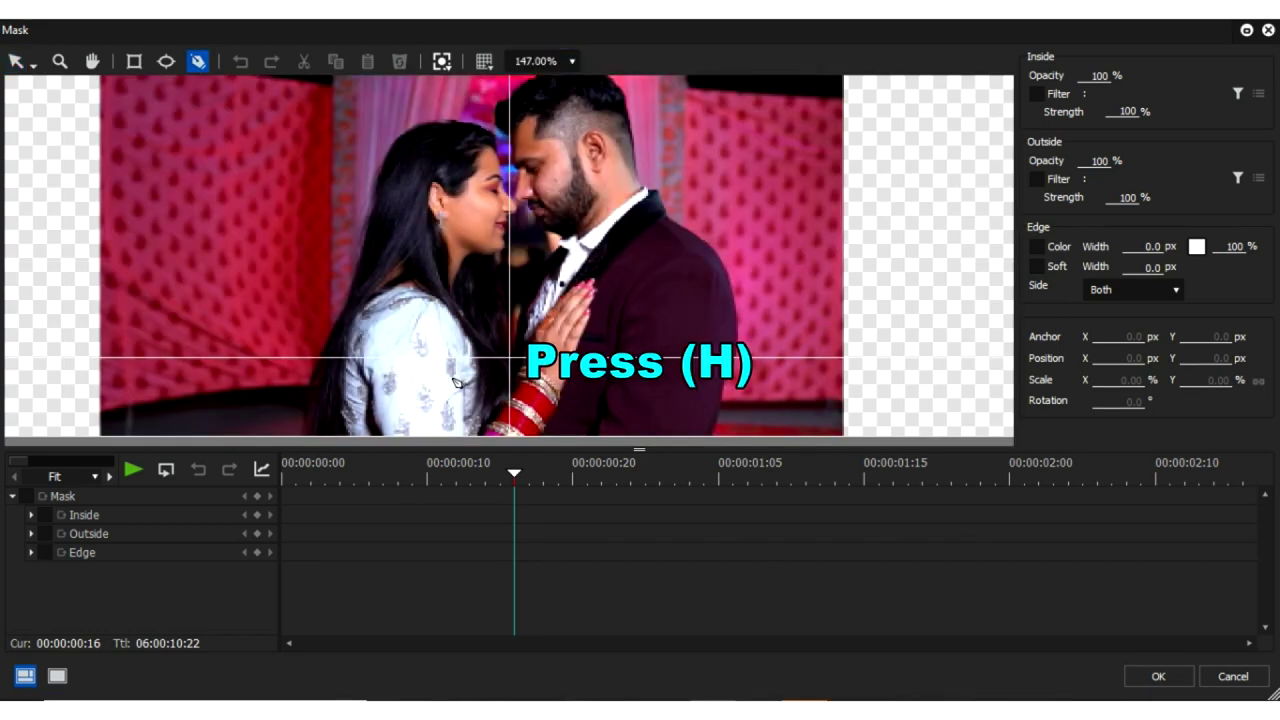
pyautogui.press('h')
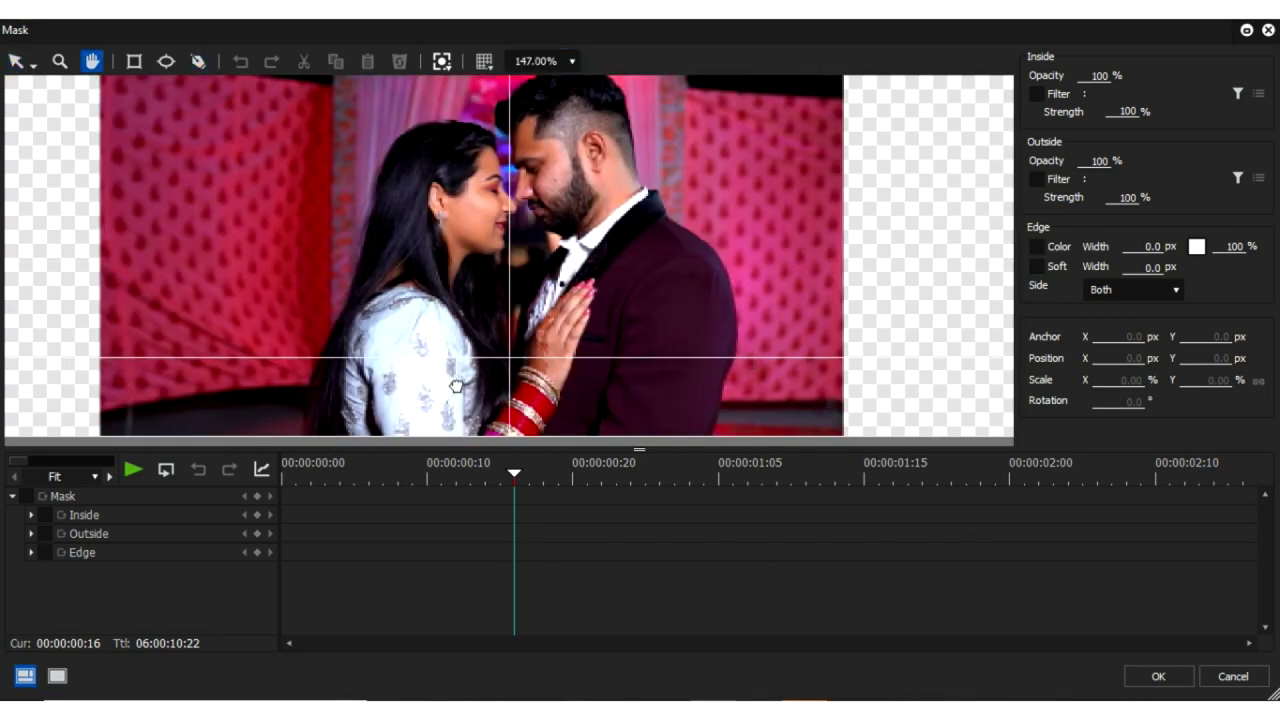
pyautogui.moveTo(456, 386); pyautogui.dragTo(357, 352)
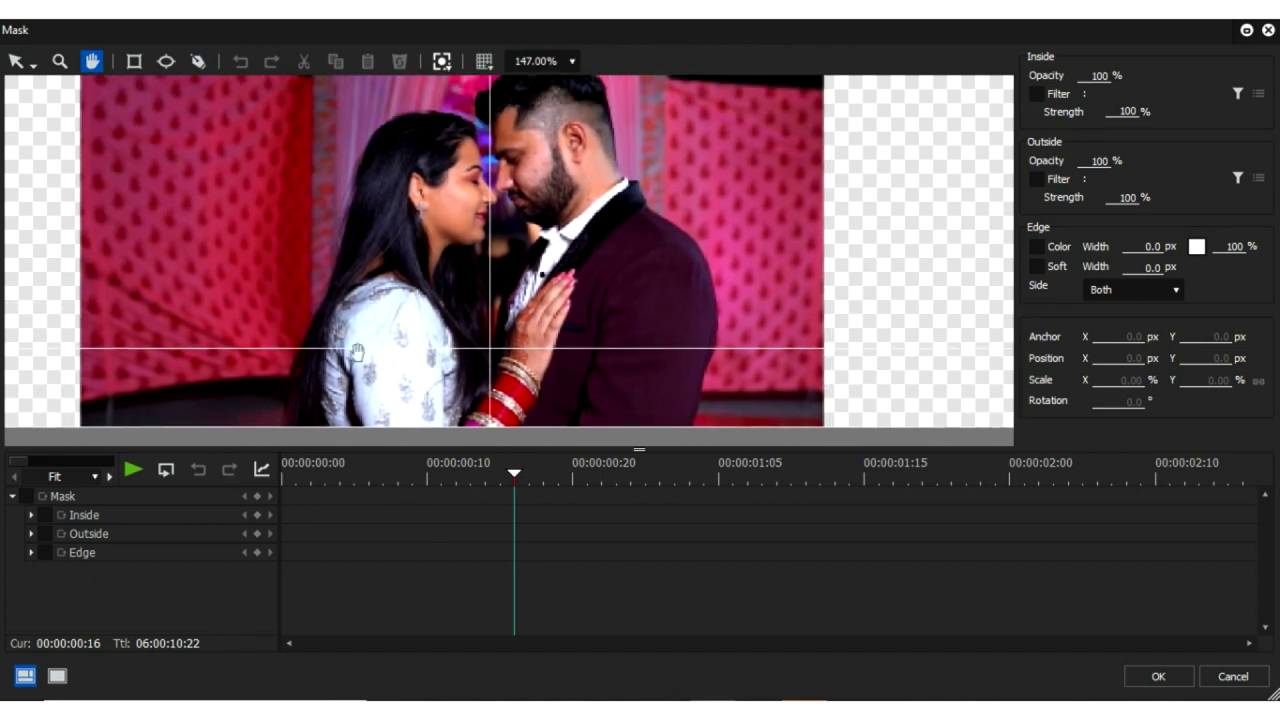
pyautogui.scroll(1, 410, 362)
pyautogui.scroll(1, 423, 367)
pyautogui.scroll(1, 423, 368)
pyautogui.scroll(1, 423, 369)
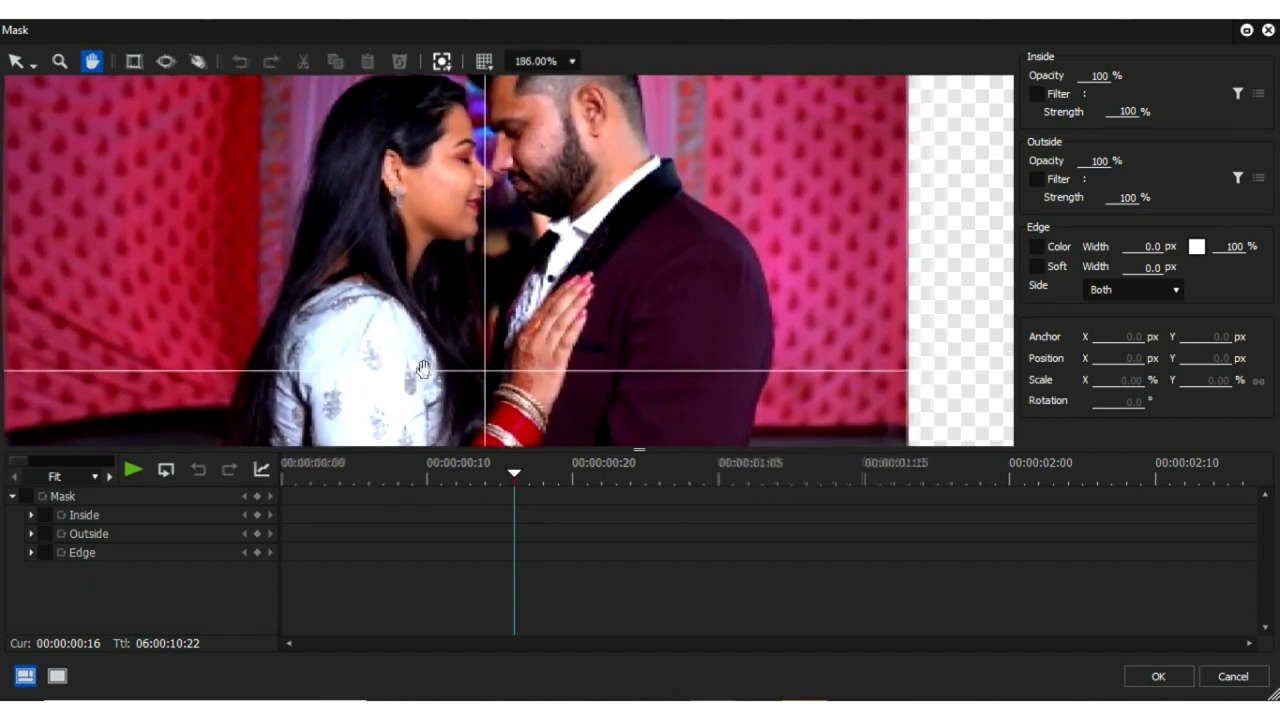
pyautogui.scroll(1, 423, 369)
pyautogui.scroll(1, 422, 365)
pyautogui.scroll(1, 421, 360)
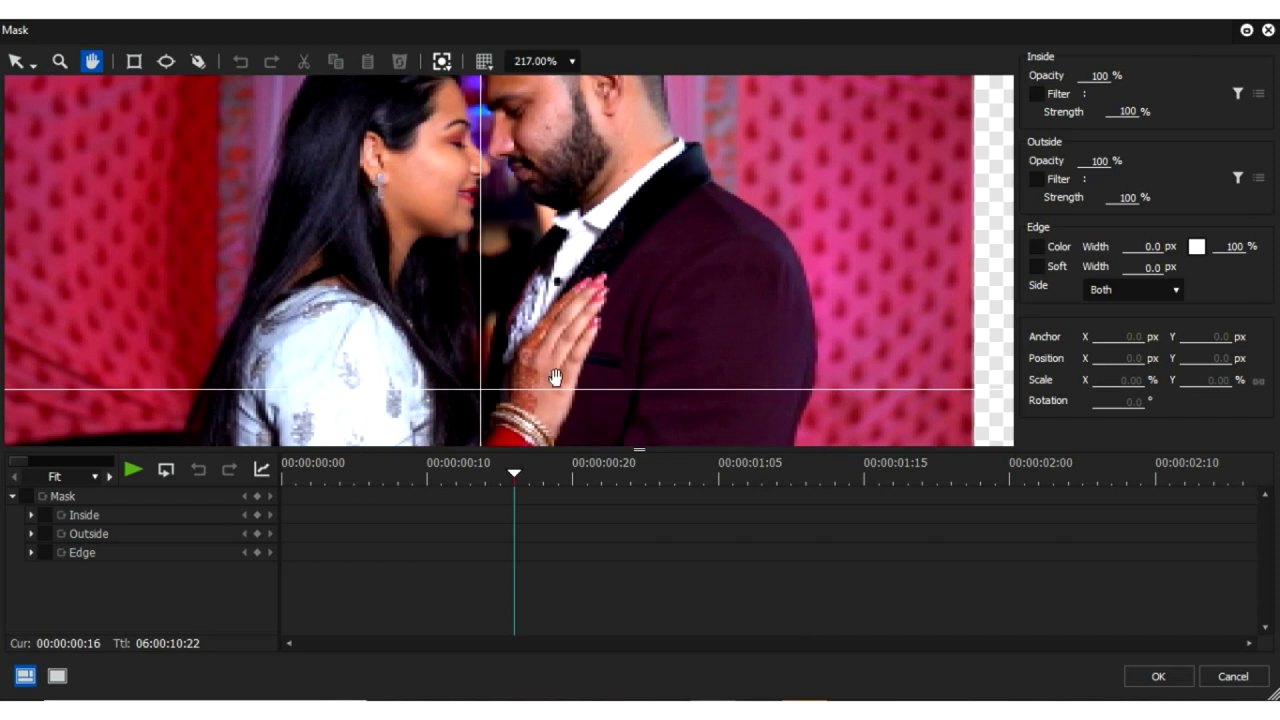
pyautogui.click(198, 61)
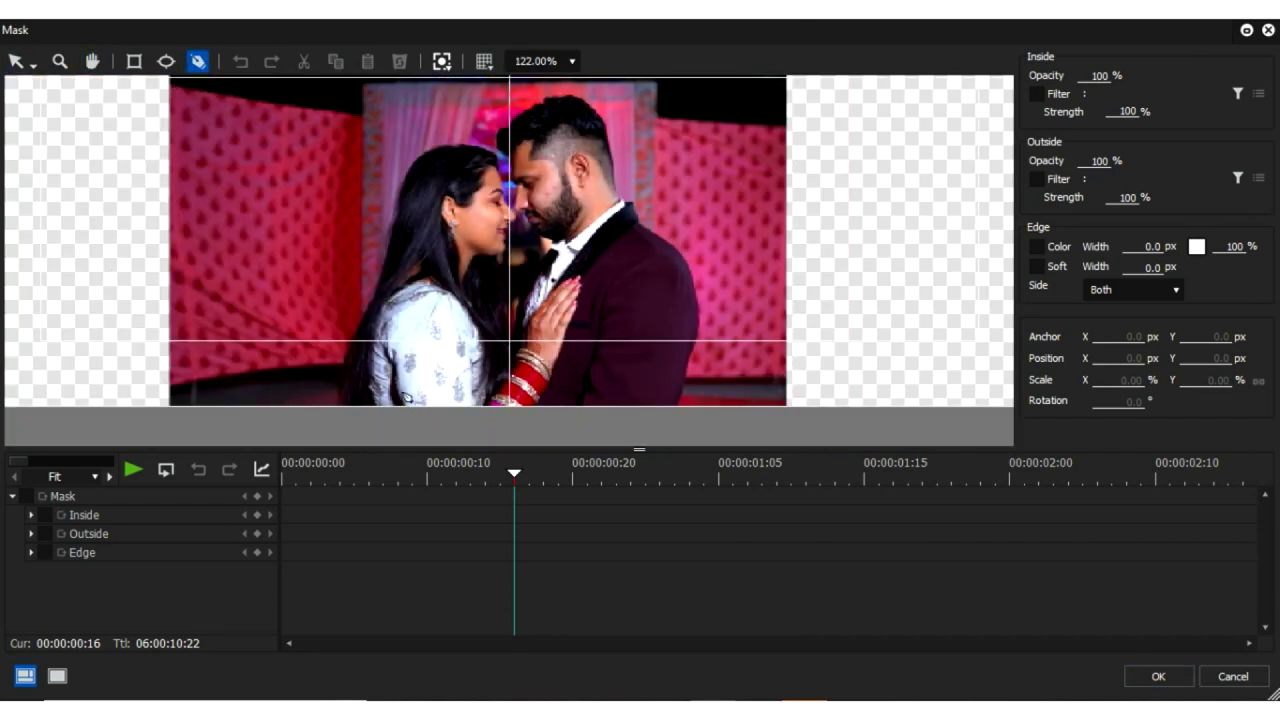
pyautogui.scroll(2, 400, 380)
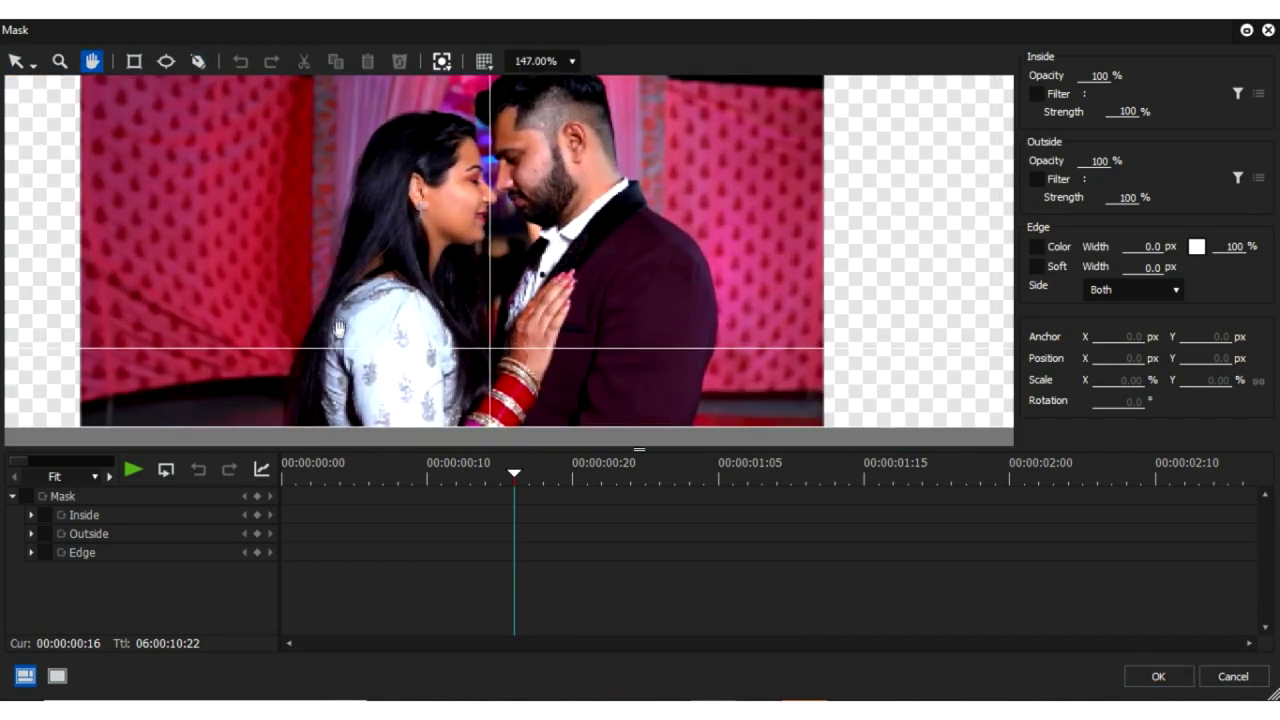
pyautogui.scroll(1, 423, 366)
pyautogui.scroll(1, 424, 368)
pyautogui.scroll(1, 424, 368)
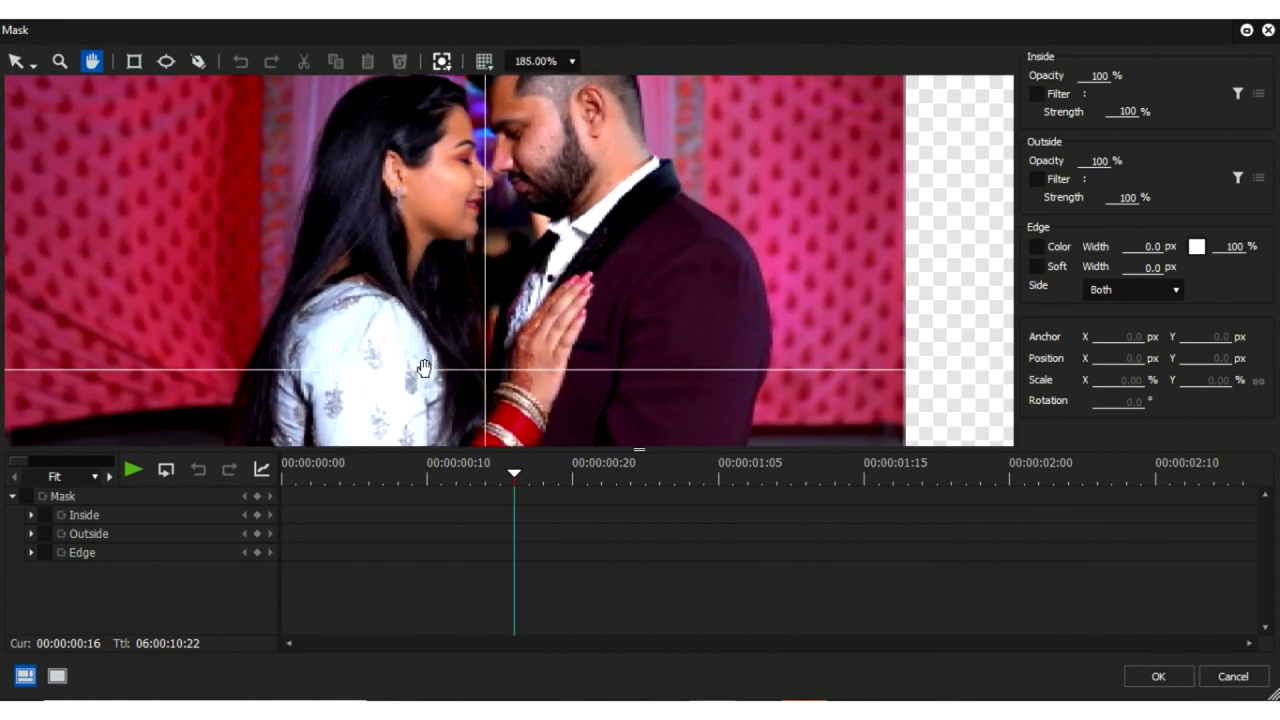
pyautogui.scroll(1, 424, 368)
pyautogui.scroll(1, 424, 368)
# Trace pen points along the woman's hair and head, then view the canvas at 75%.
pyautogui.press('p')
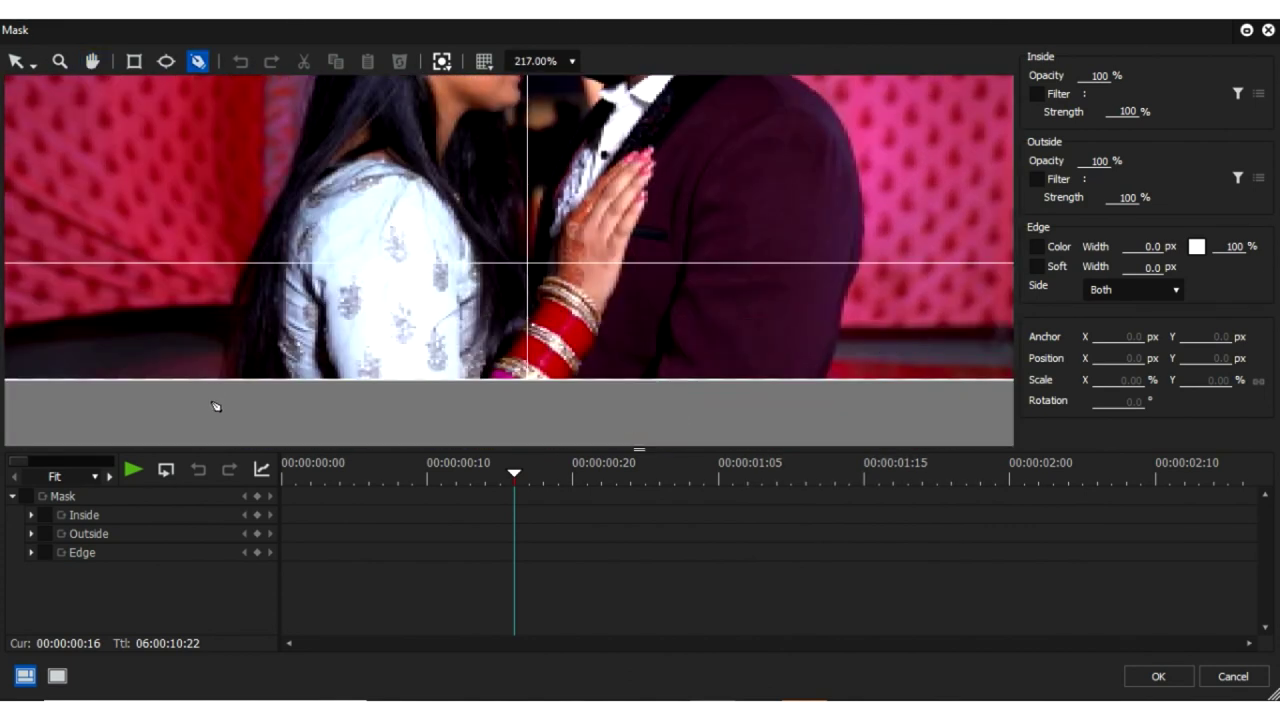
pyautogui.click(226, 352)
pyautogui.click(237, 297)
pyautogui.click(256, 246)
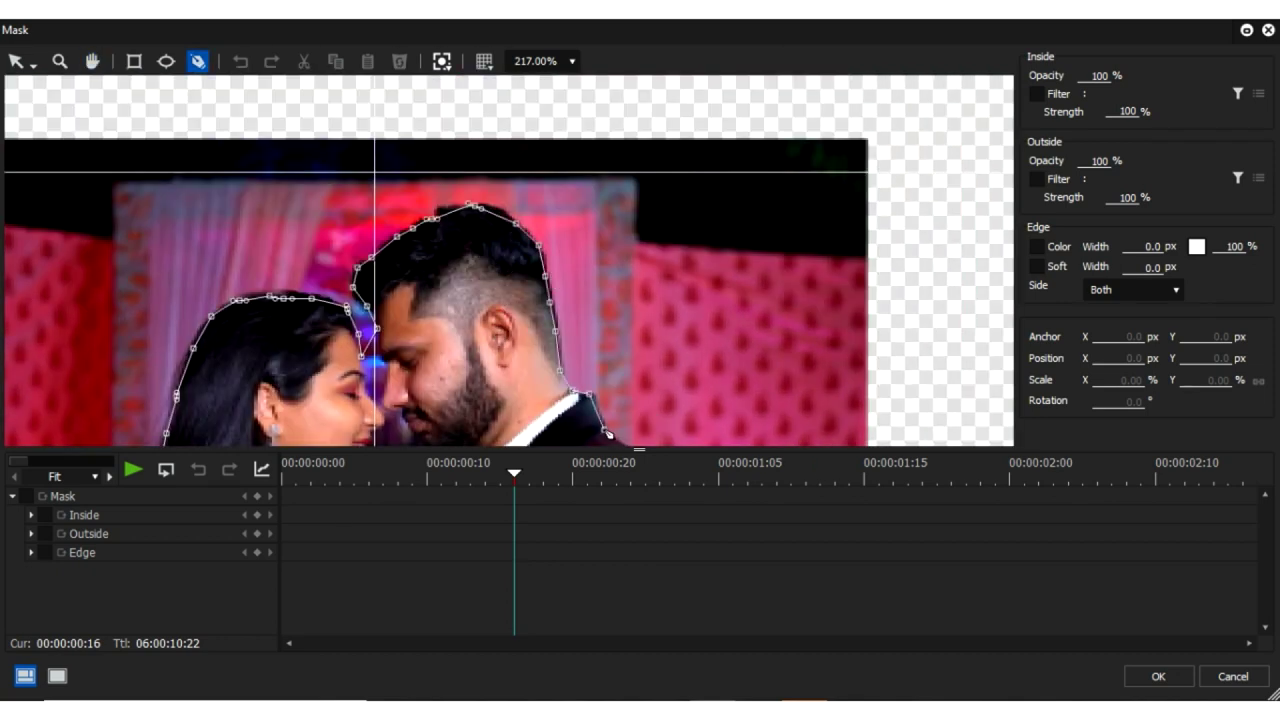
pyautogui.scroll(-3, 527, 240)
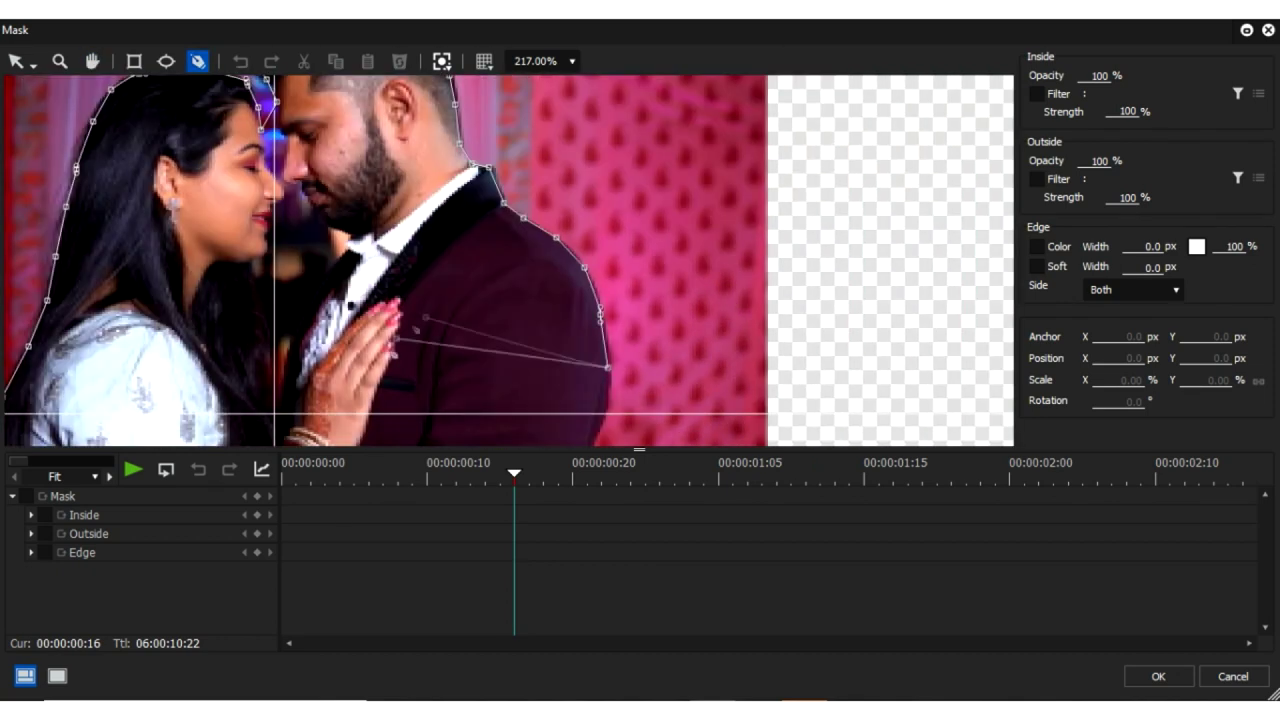
pyautogui.scroll(-3, 527, 240)
pyautogui.click(572, 61)
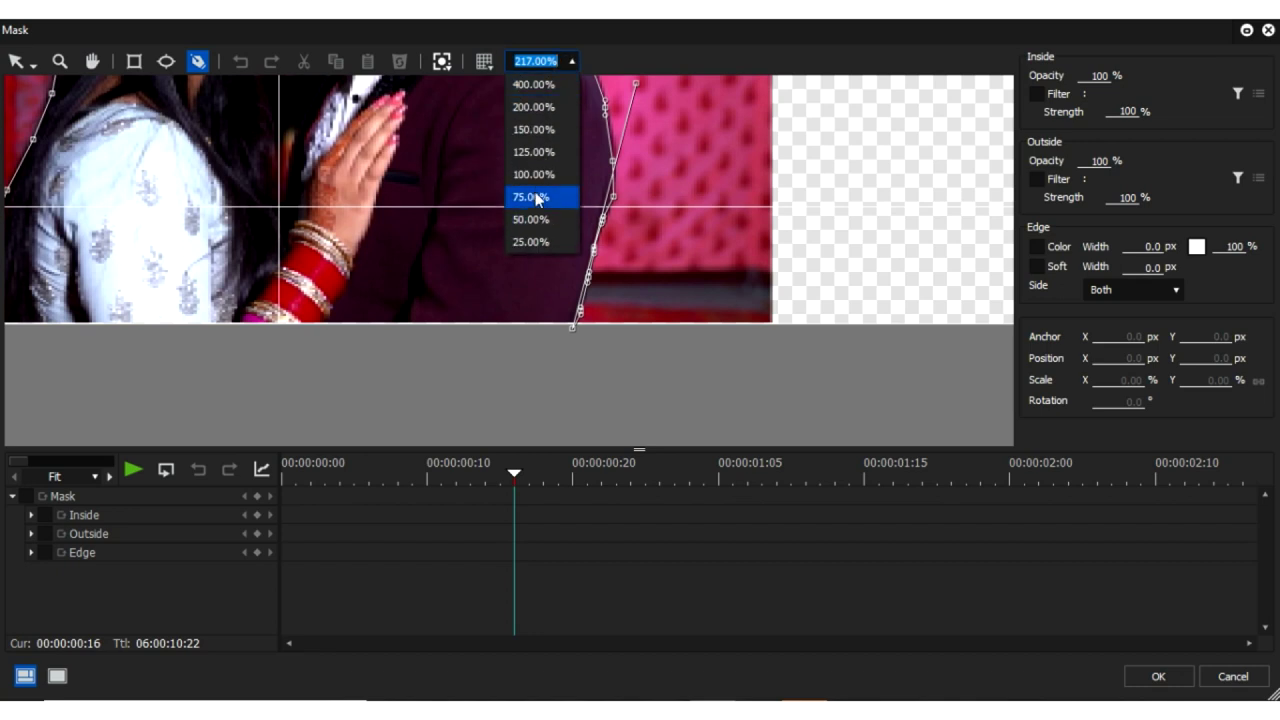
pyautogui.click(537, 194)
# Close the path into Shape 1 with 0 outside opacity and a 10 px soft edge.
pyautogui.click(321, 289)
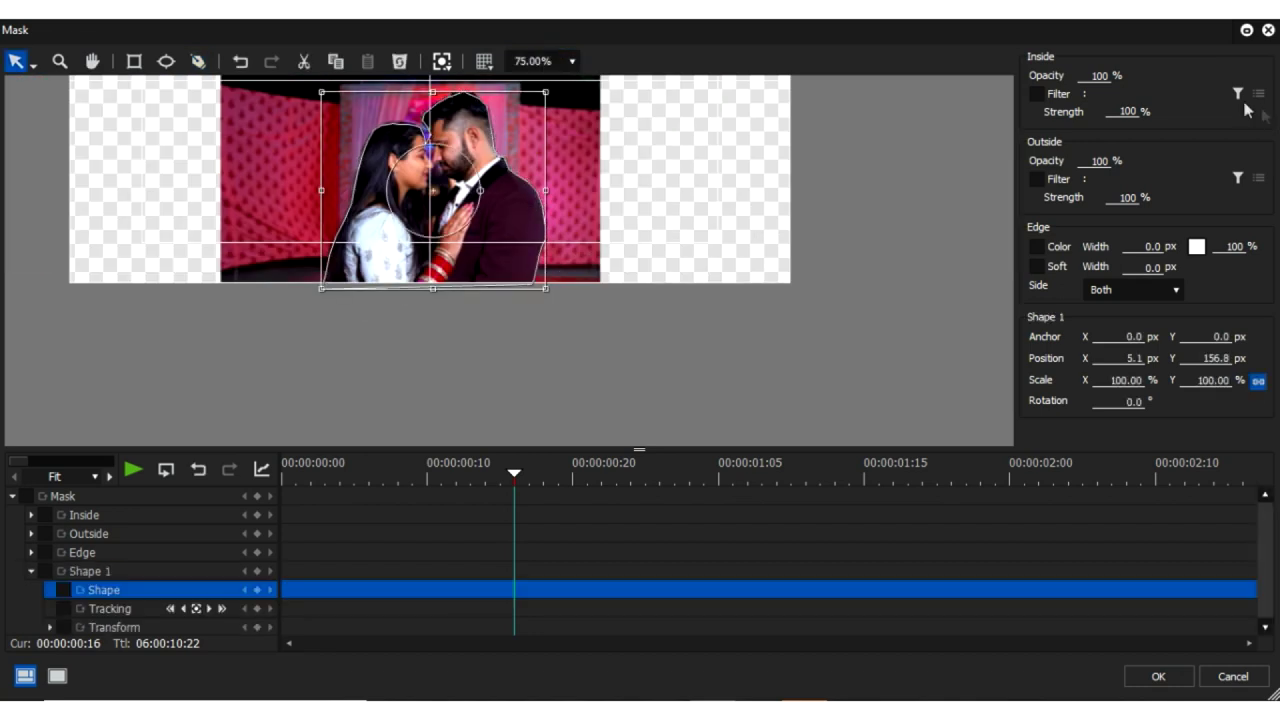
pyautogui.click(1097, 165)
pyautogui.write('0')
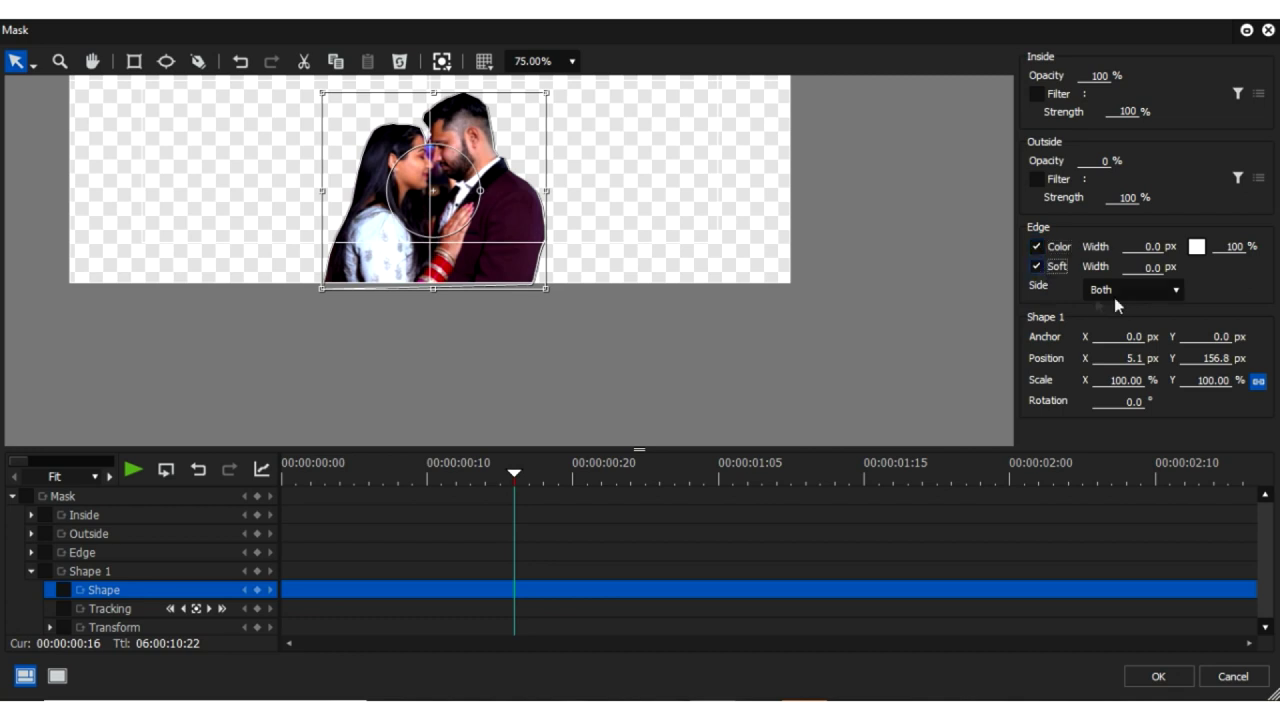
pyautogui.click(1150, 271)
pyautogui.write('0')
# Set the mask edge colour to black and apply the mask.
pyautogui.click(1196, 245)
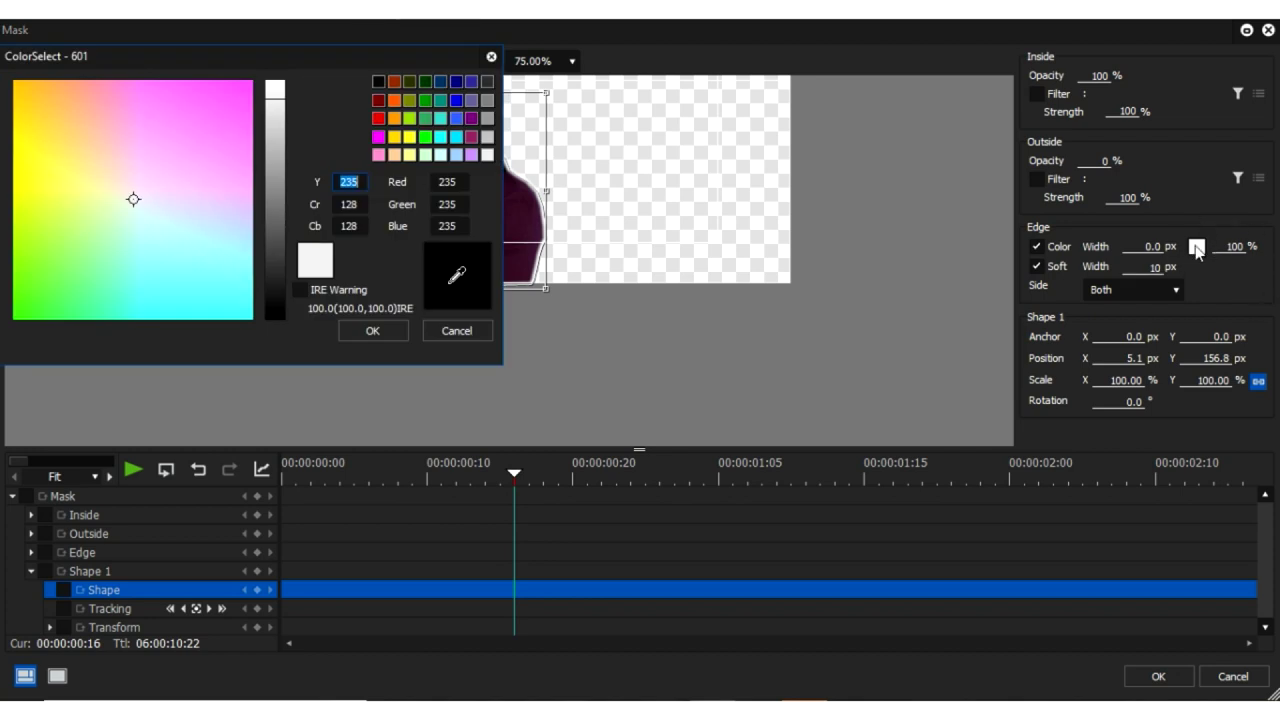
pyautogui.click(275, 310)
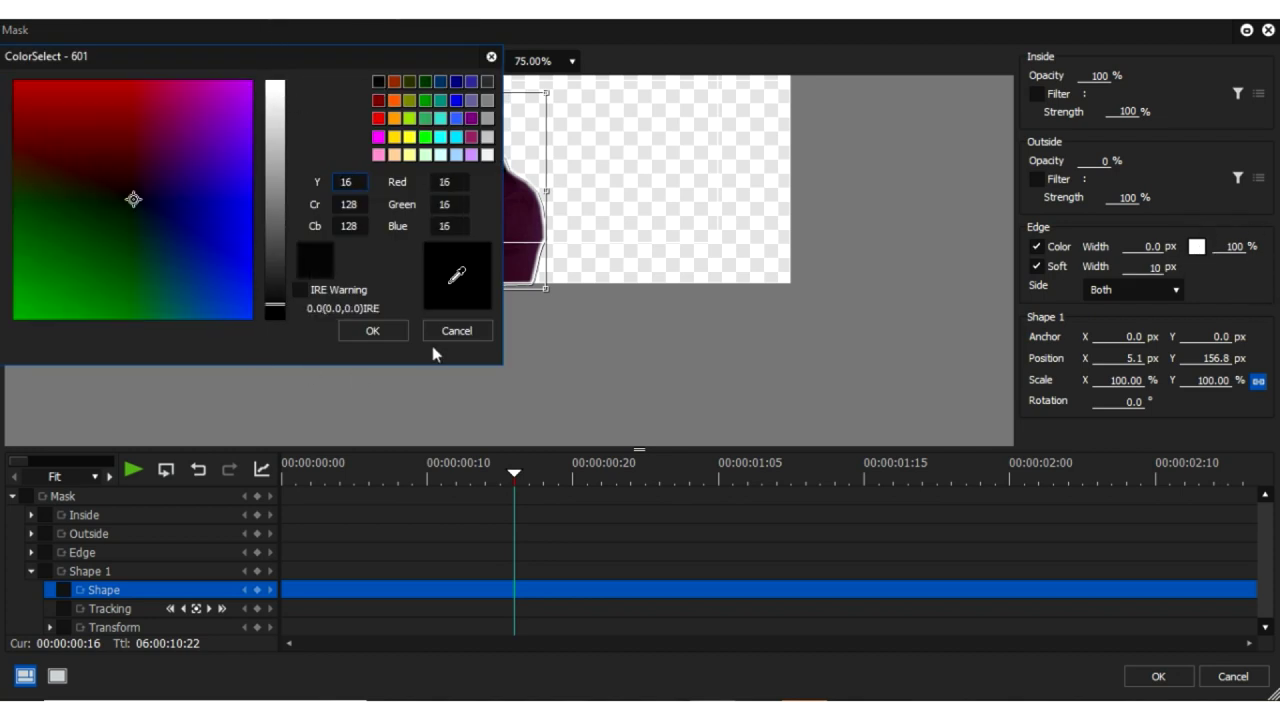
pyautogui.click(372, 334)
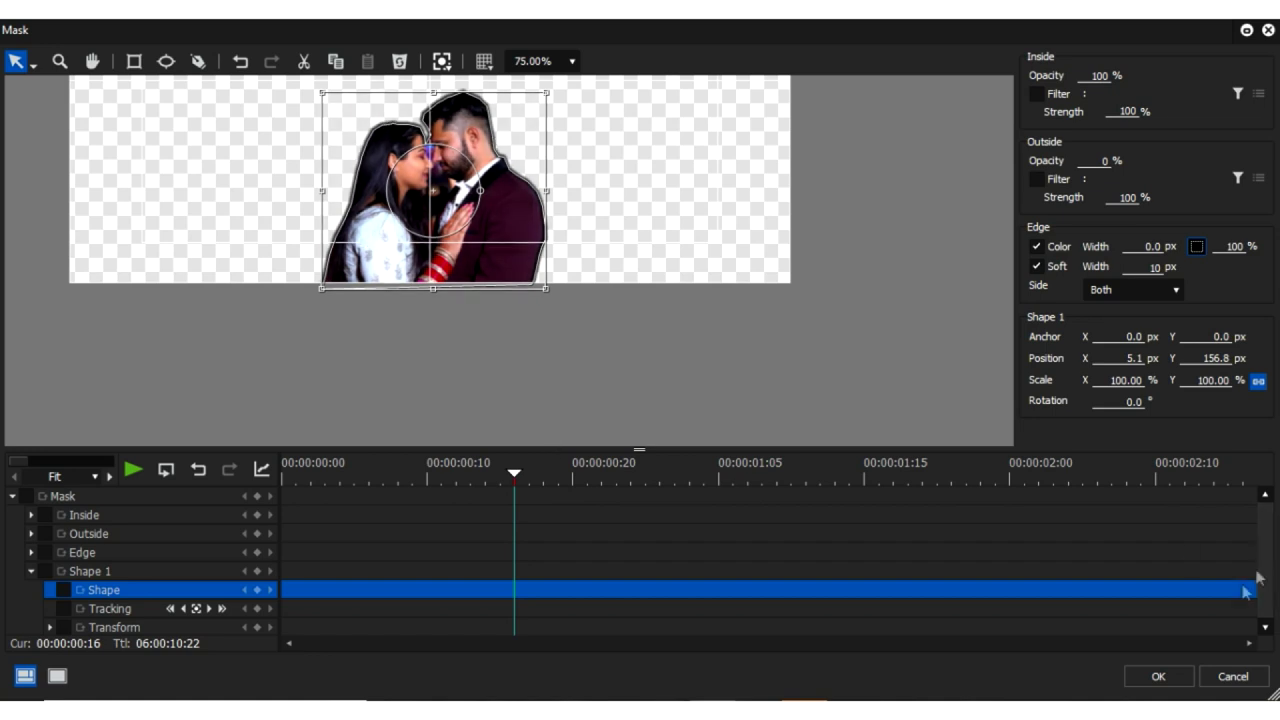
pyautogui.click(1158, 678)
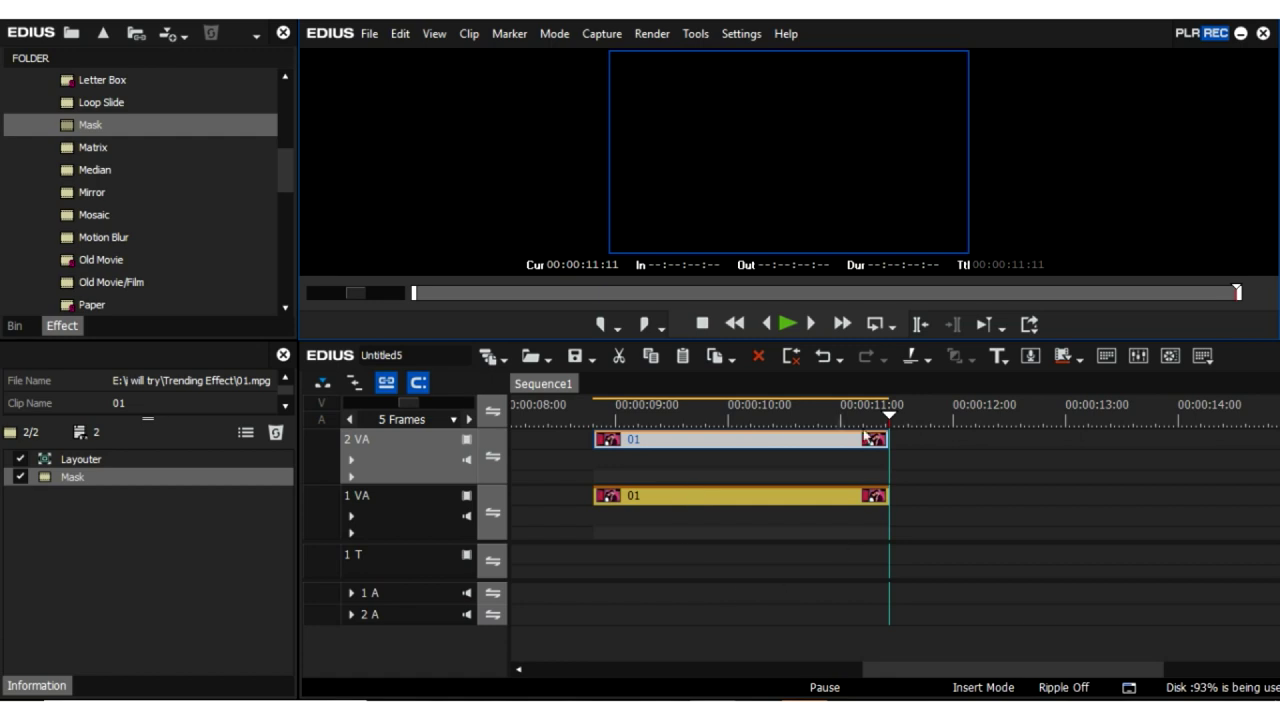
# At 00:00:09:01, apply the Color Balance filter to the 2 VA clip, after Layouter and Mask.
pyautogui.moveTo(710, 423); pyautogui.dragTo(619, 420)
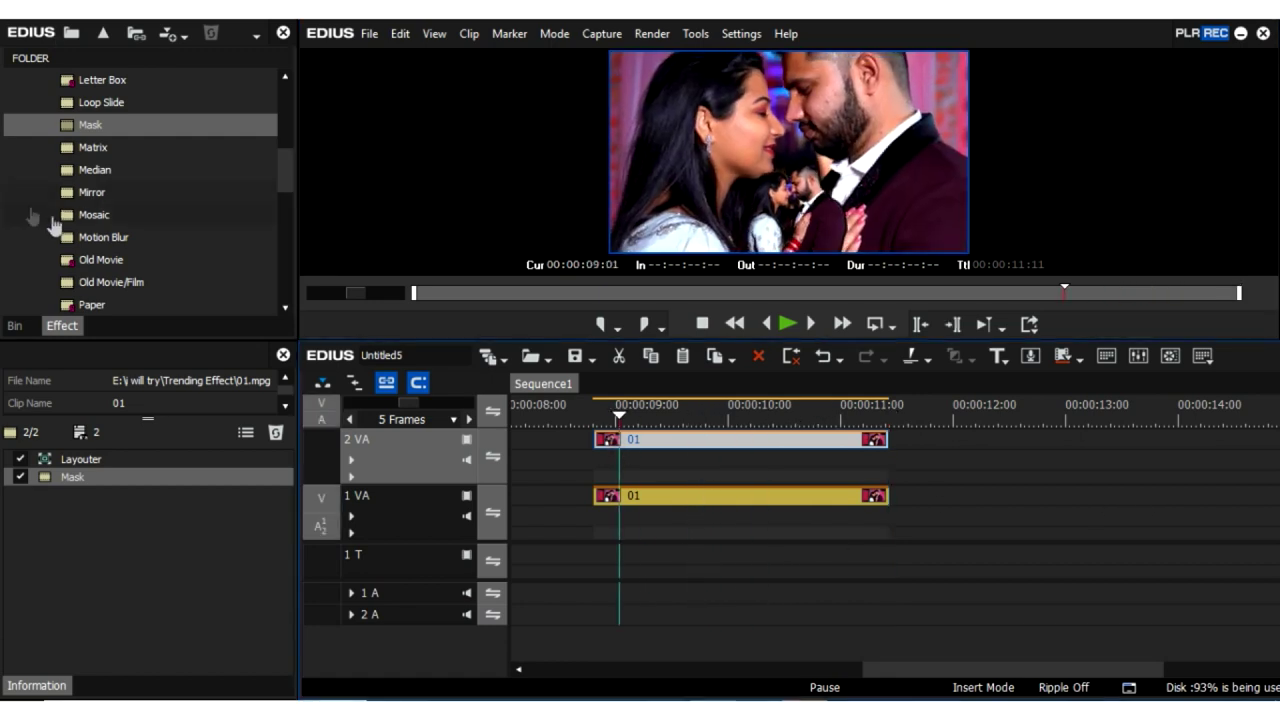
pyautogui.scroll(10, 133, 216)
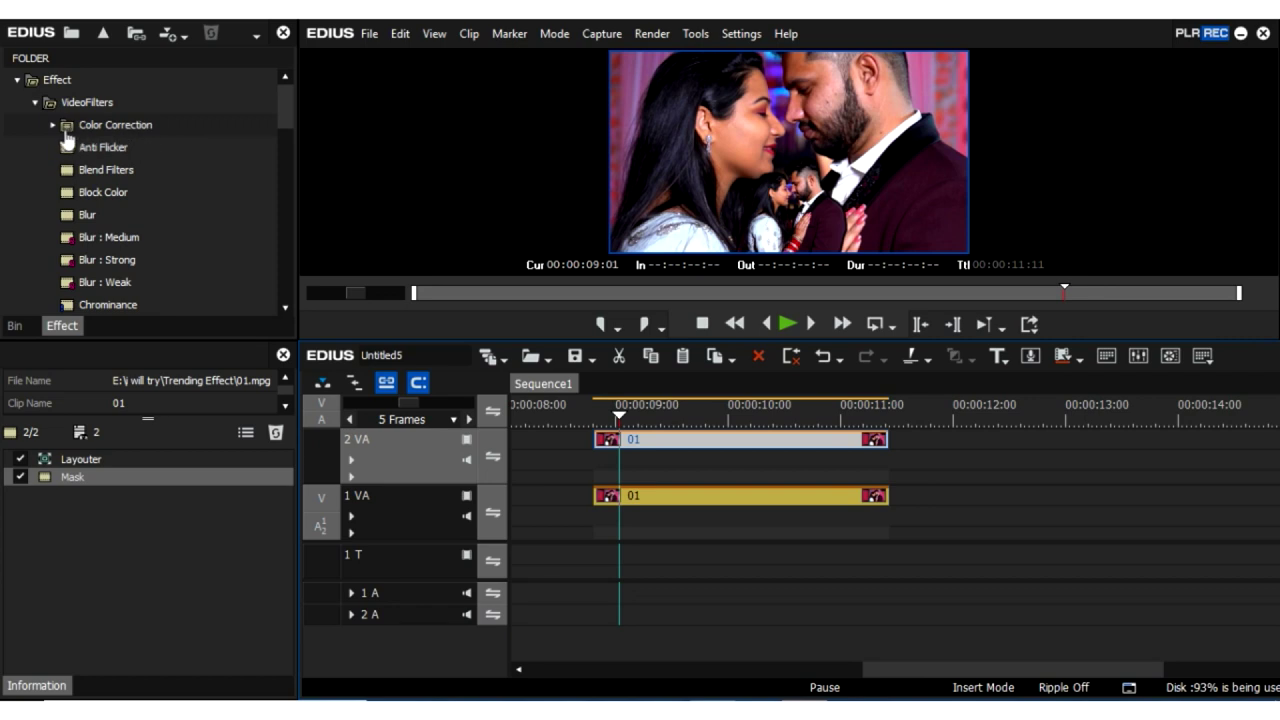
pyautogui.click(52, 127)
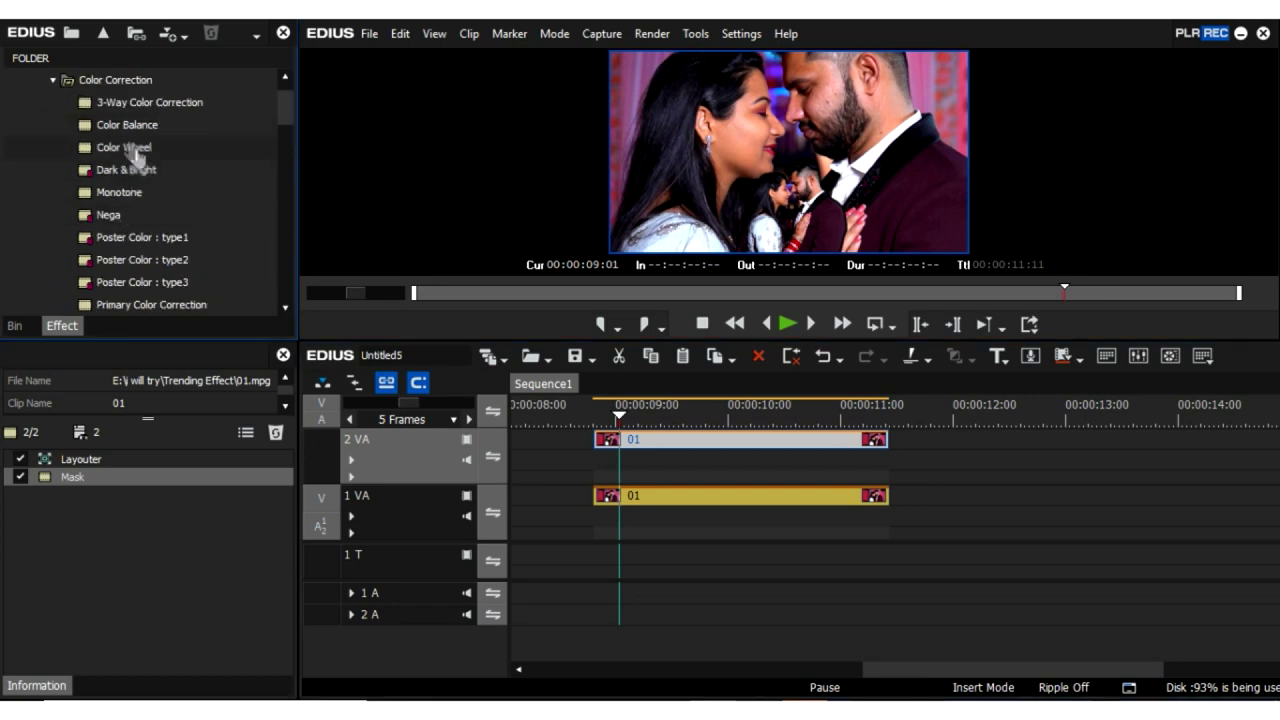
pyautogui.click(99, 131)
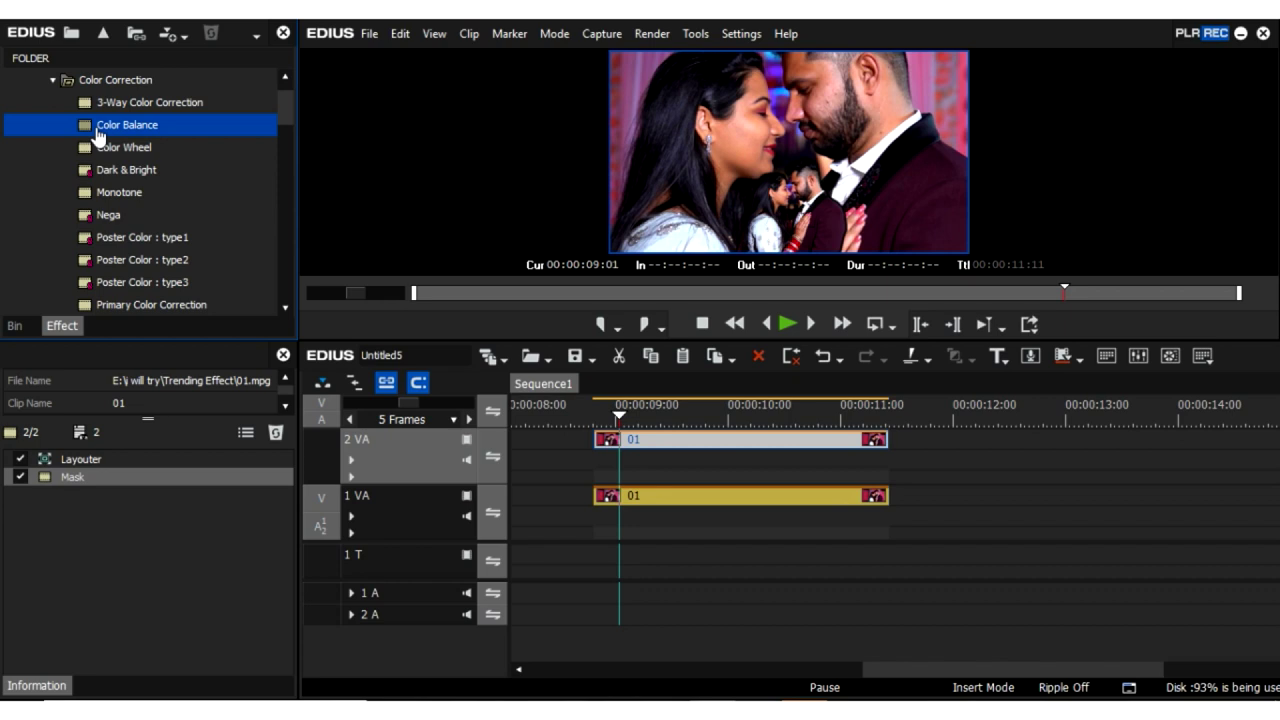
pyautogui.moveTo(103, 131); pyautogui.dragTo(710, 442)
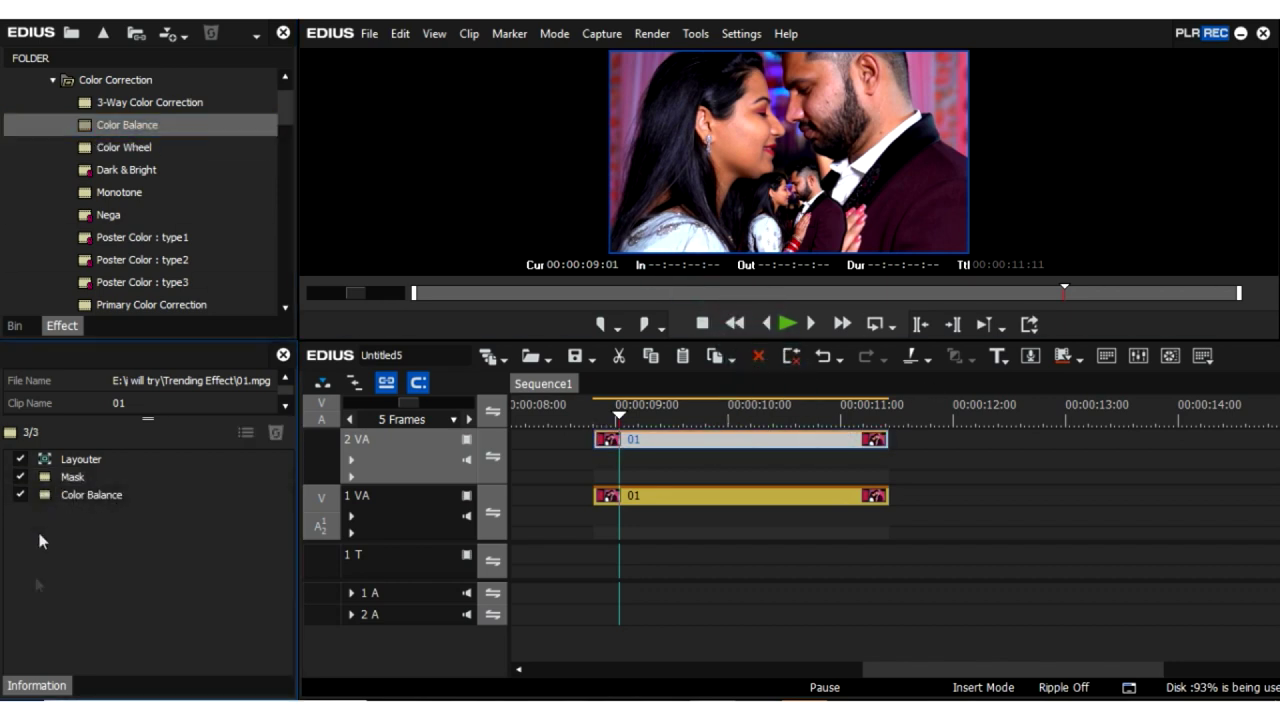
# Set Color Balance to Chroma -128, Bright -13 and Contrast 7, making the couple black-and-white.
pyautogui.doubleClick(74, 497)
pyautogui.moveTo(238, 95); pyautogui.dragTo(70, 122)
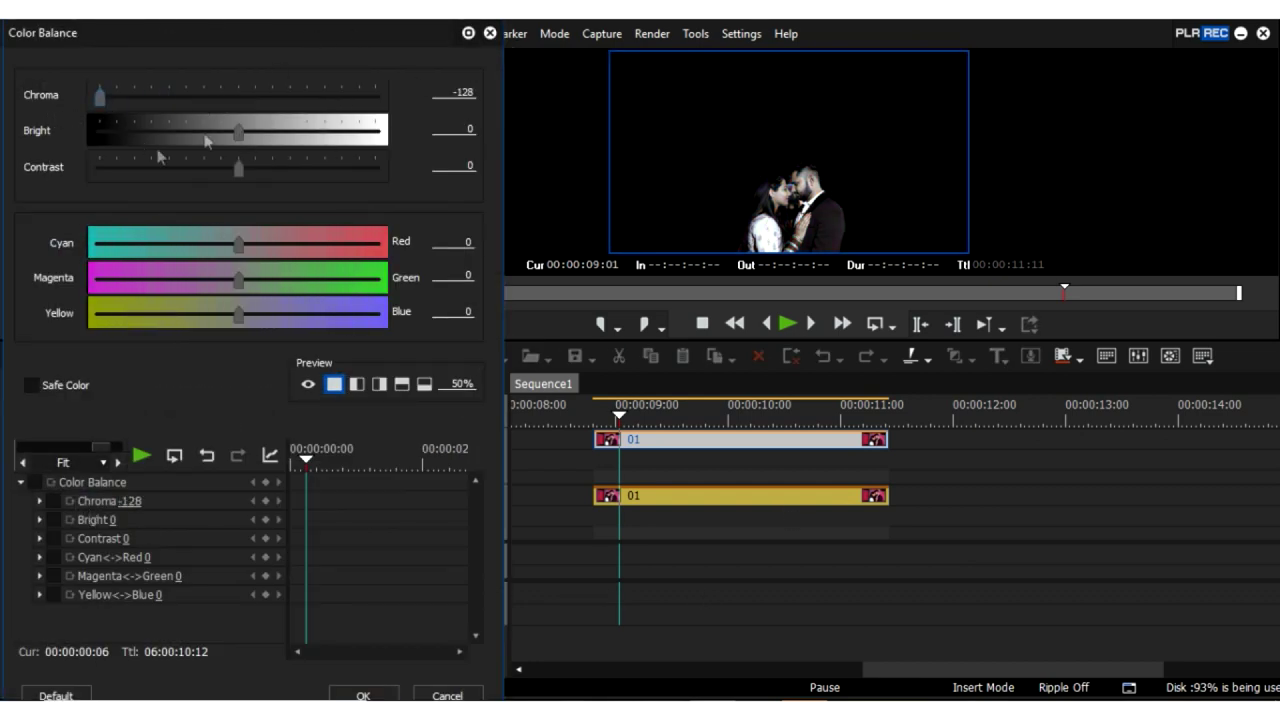
pyautogui.moveTo(474, 130); pyautogui.dragTo(481, 158)
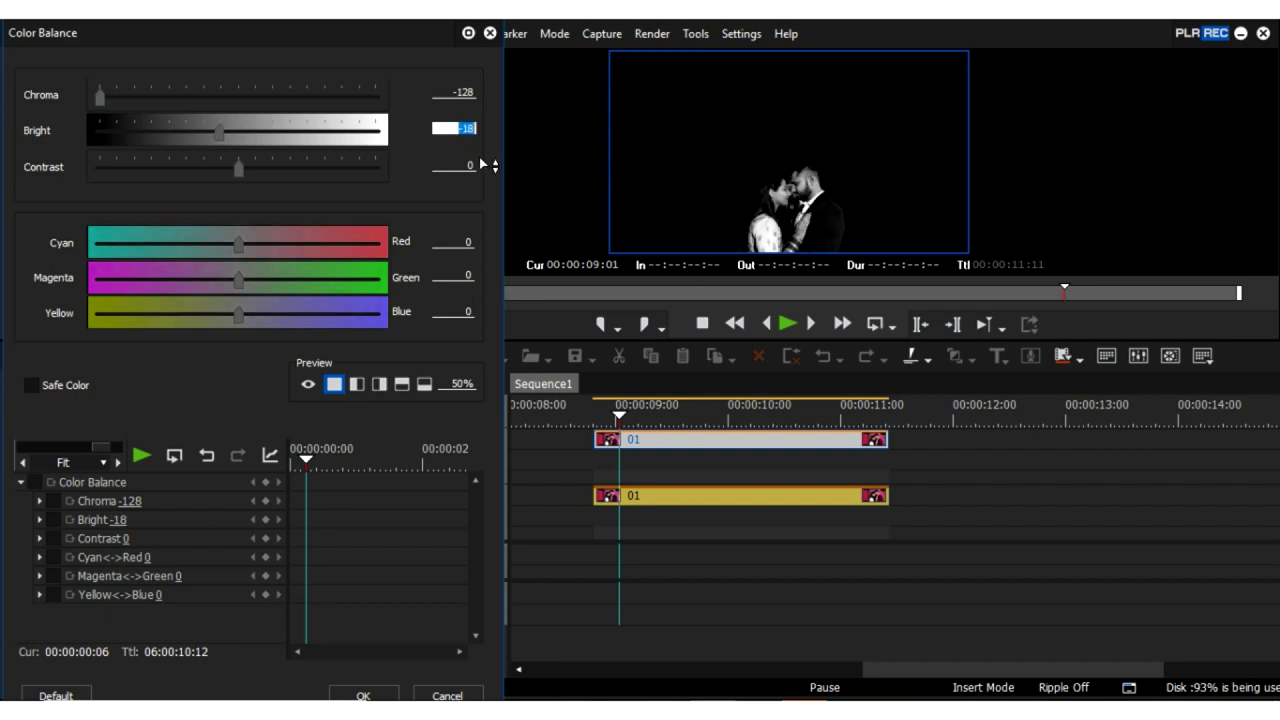
pyautogui.moveTo(481, 158)
pyautogui.mouseDown()
pyautogui.moveTo(456, 132)
pyautogui.moveTo(468, 158)
pyautogui.mouseUp()
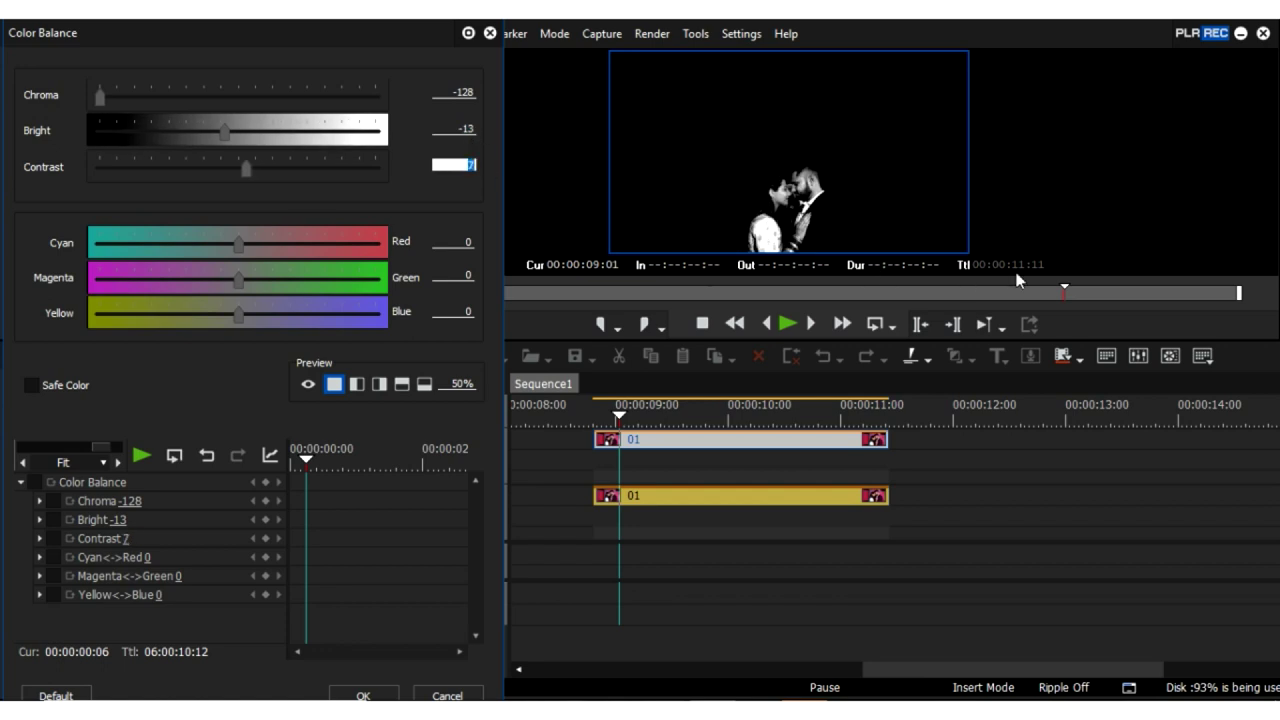
pyautogui.click(395, 641)
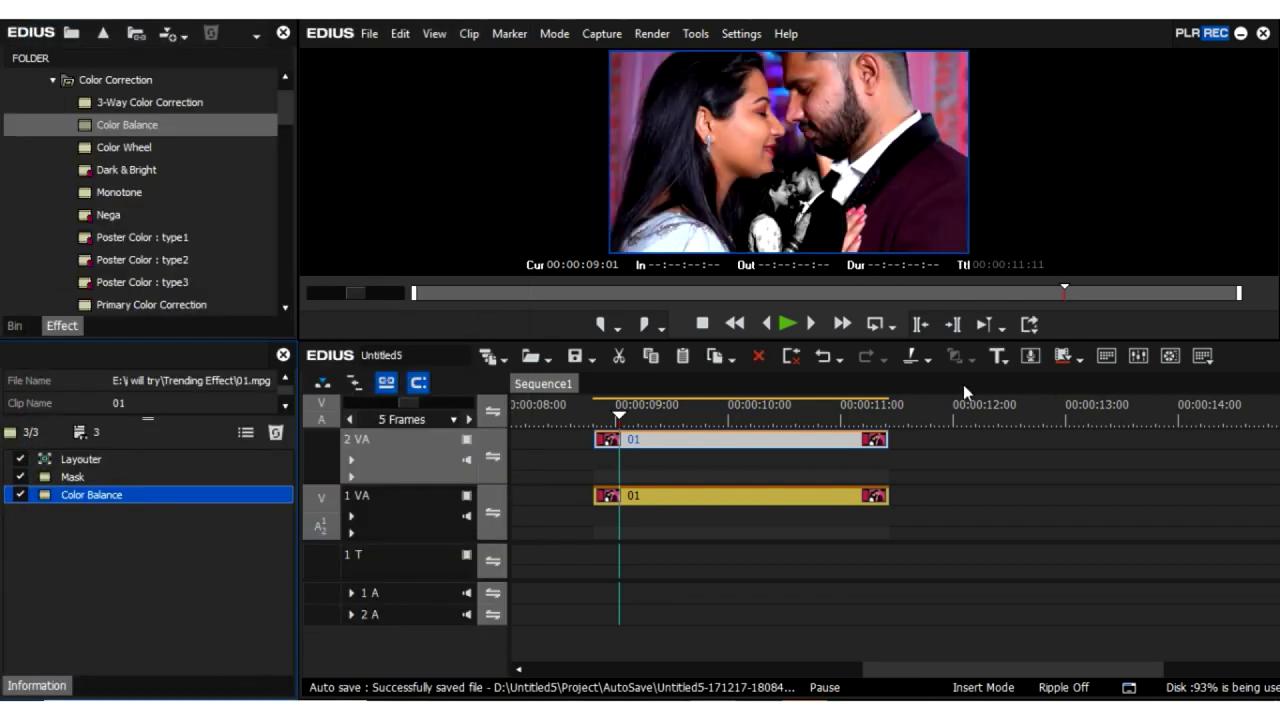
# Copy the Color Balance filter onto the 1 VA background clip, preview it, and open its Layouter.
pyautogui.click(672, 420)
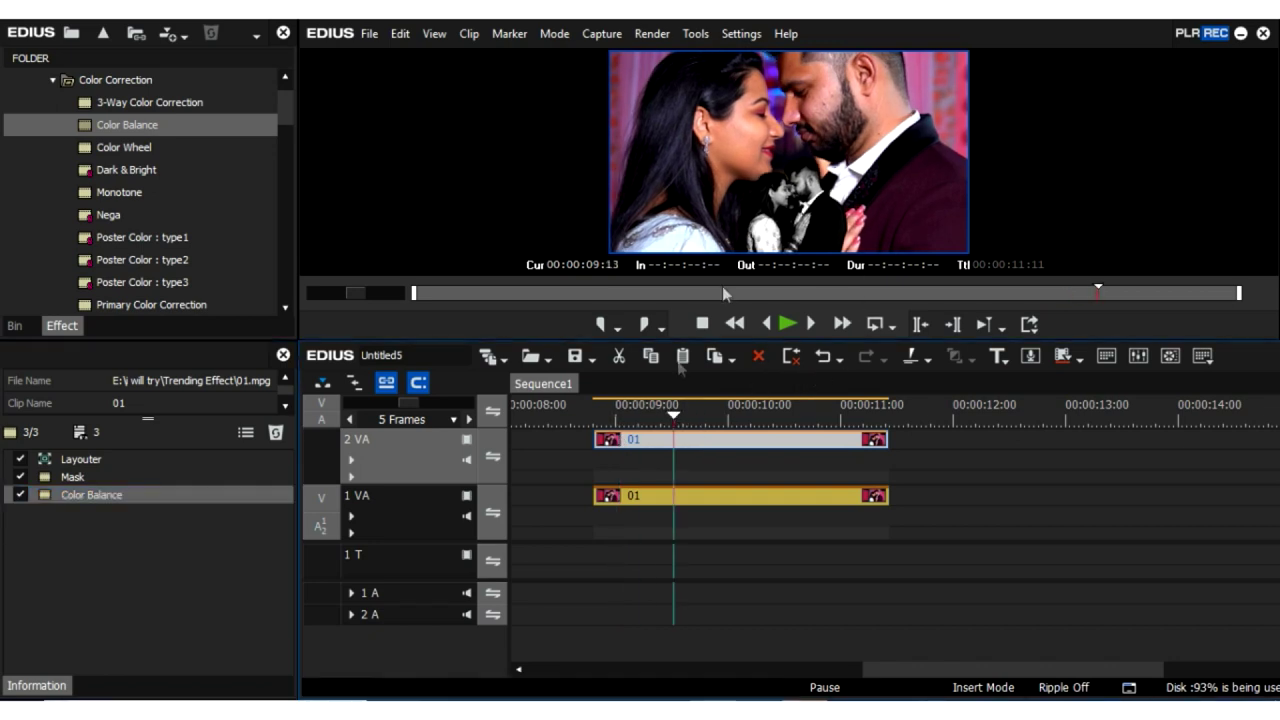
pyautogui.hscroll(-3, 1127, 443)
pyautogui.moveTo(85, 494); pyautogui.dragTo(1063, 497)
pyautogui.press('space')
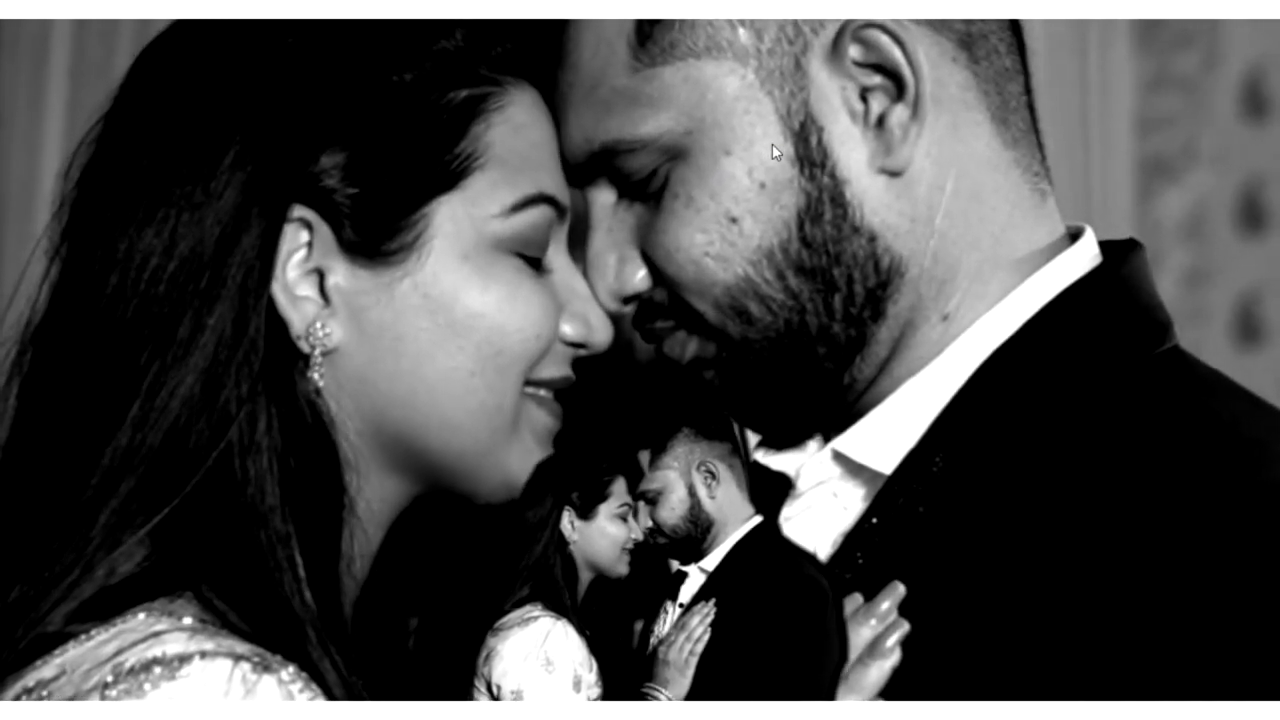
pyautogui.press('space')
pyautogui.click(723, 493)
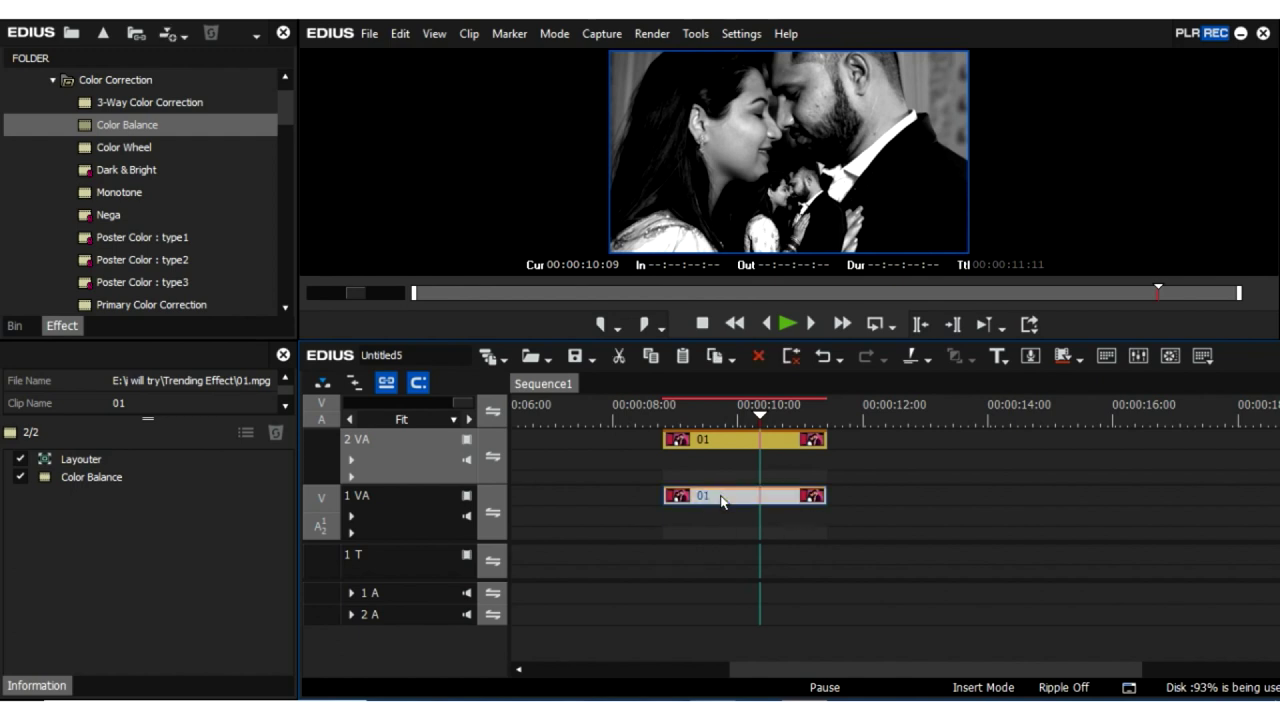
pyautogui.press('F7')
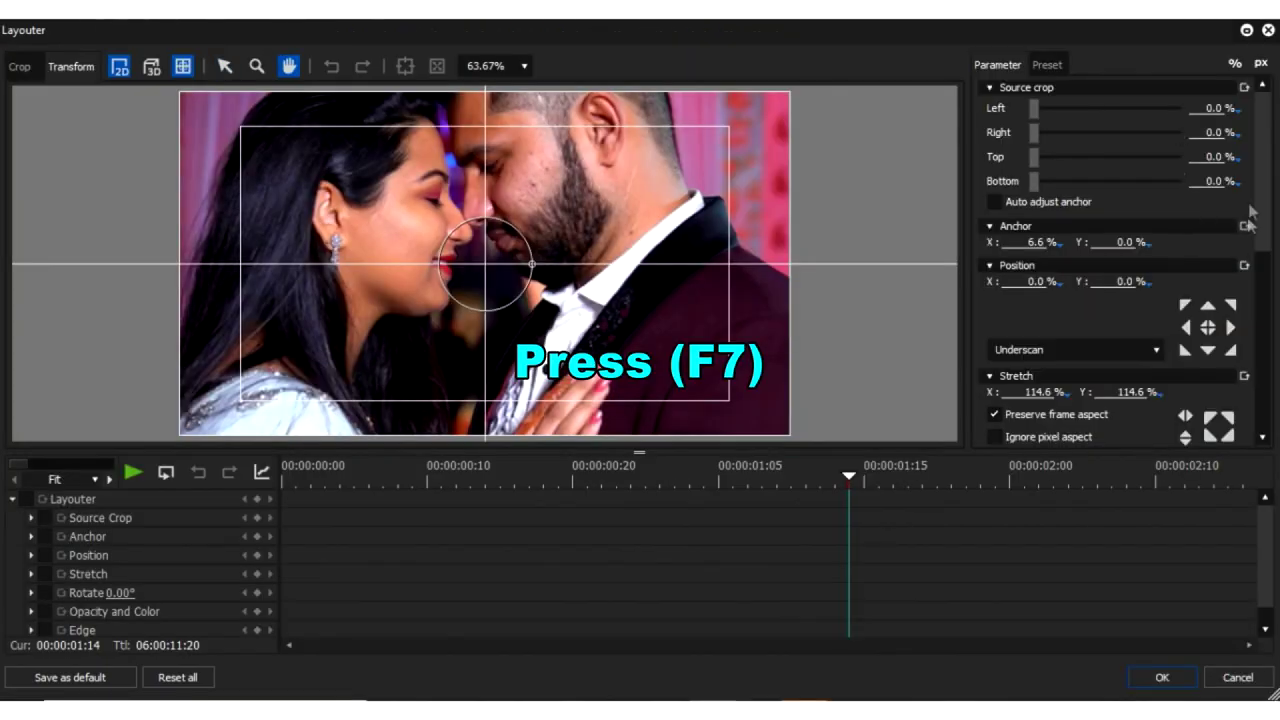
# Set the background clip's source opacity to 30% and preview the dimmed result.
pyautogui.scroll(-2, 1265, 200)
pyautogui.moveTo(1265, 200); pyautogui.dragTo(1262, 290)
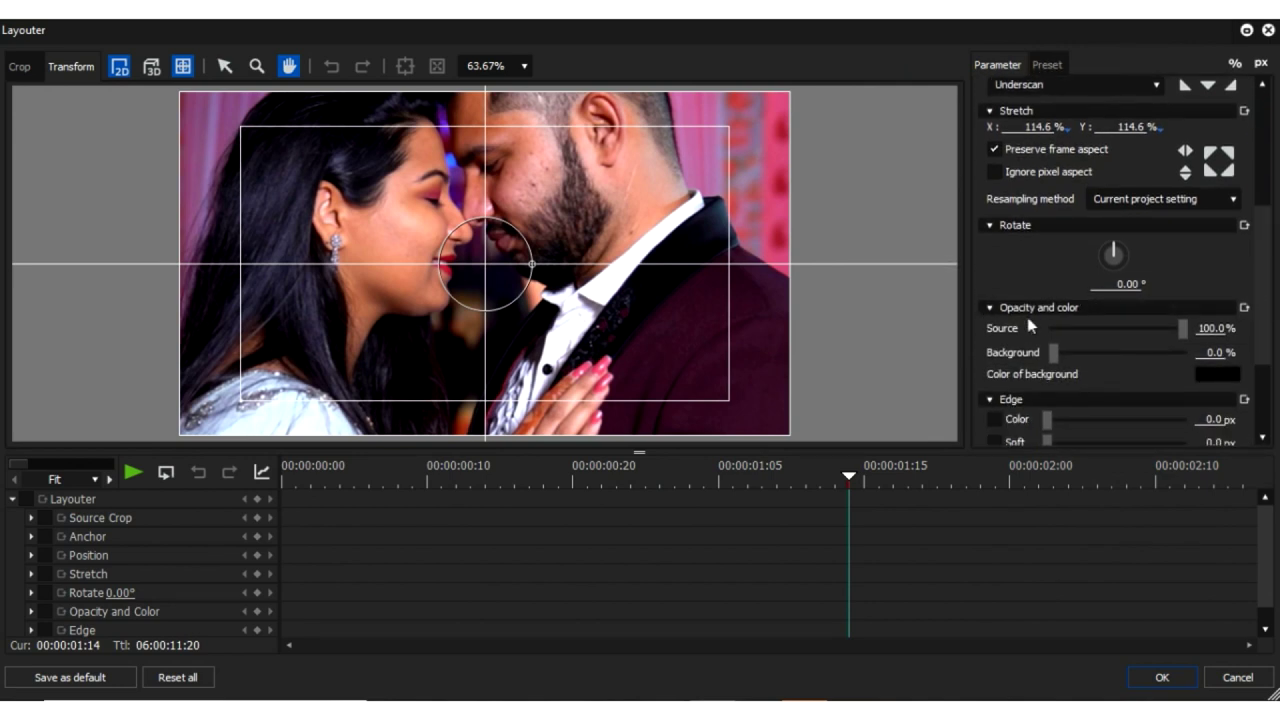
pyautogui.click(1207, 329)
pyautogui.write('30')
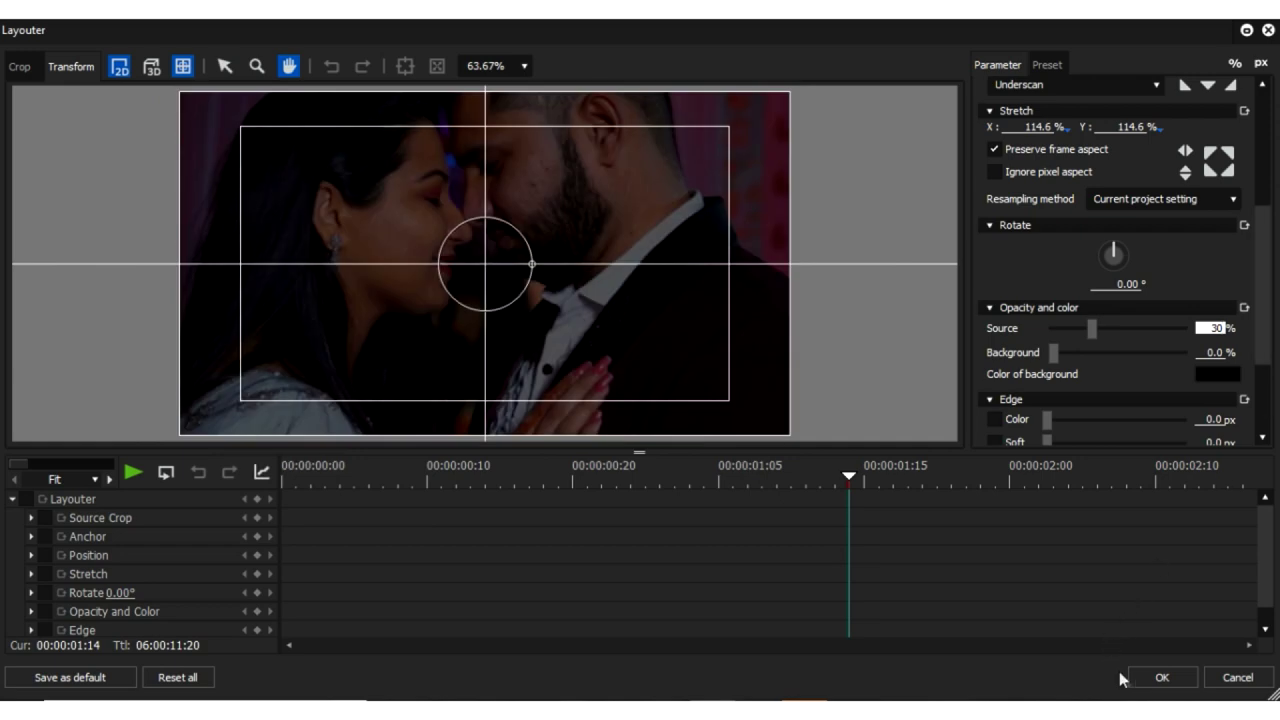
pyautogui.click(1160, 677)
pyautogui.click(665, 412)
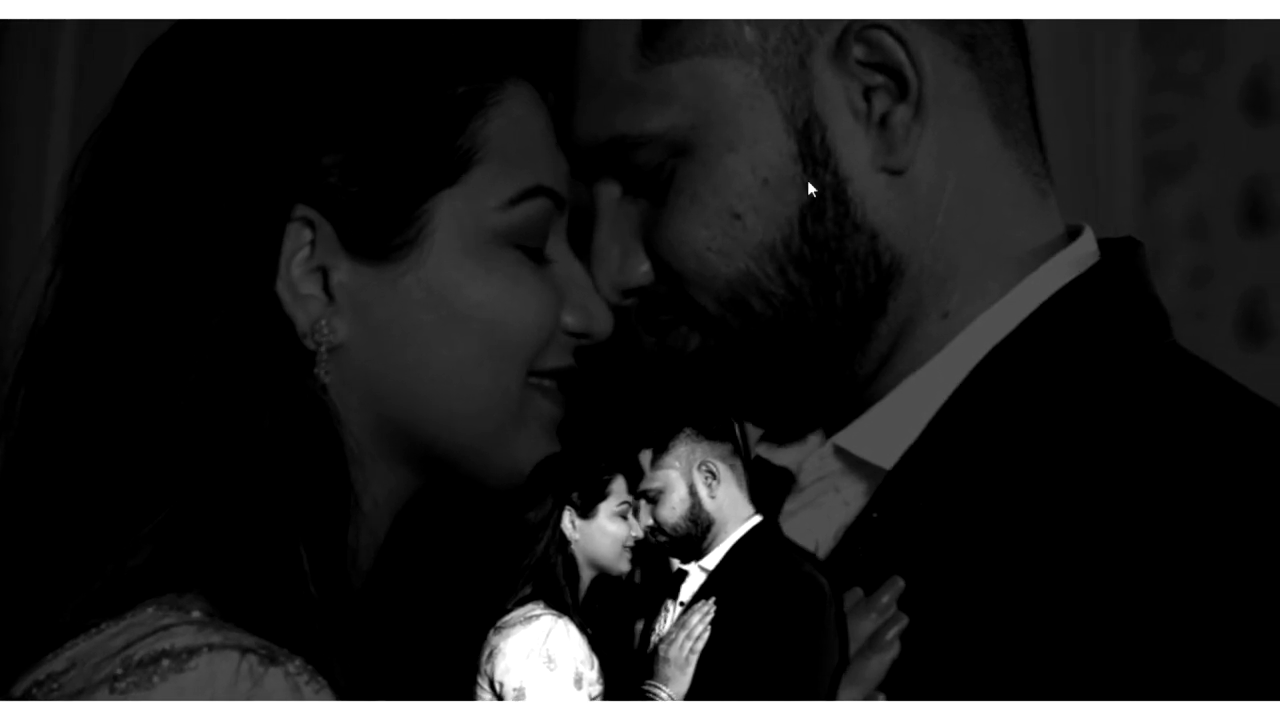
pyautogui.press('Escape')
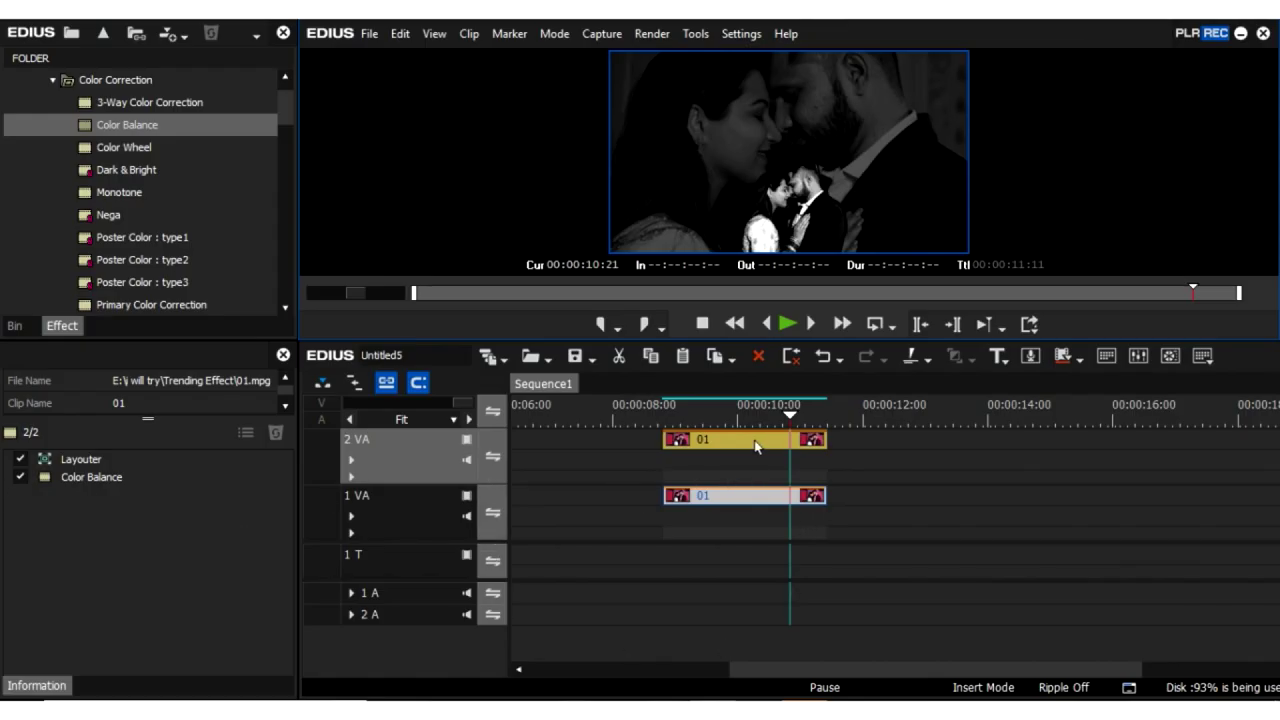
# Show the couple's mask at 200% zoom in Edit Shape mode.
pyautogui.click(745, 496)
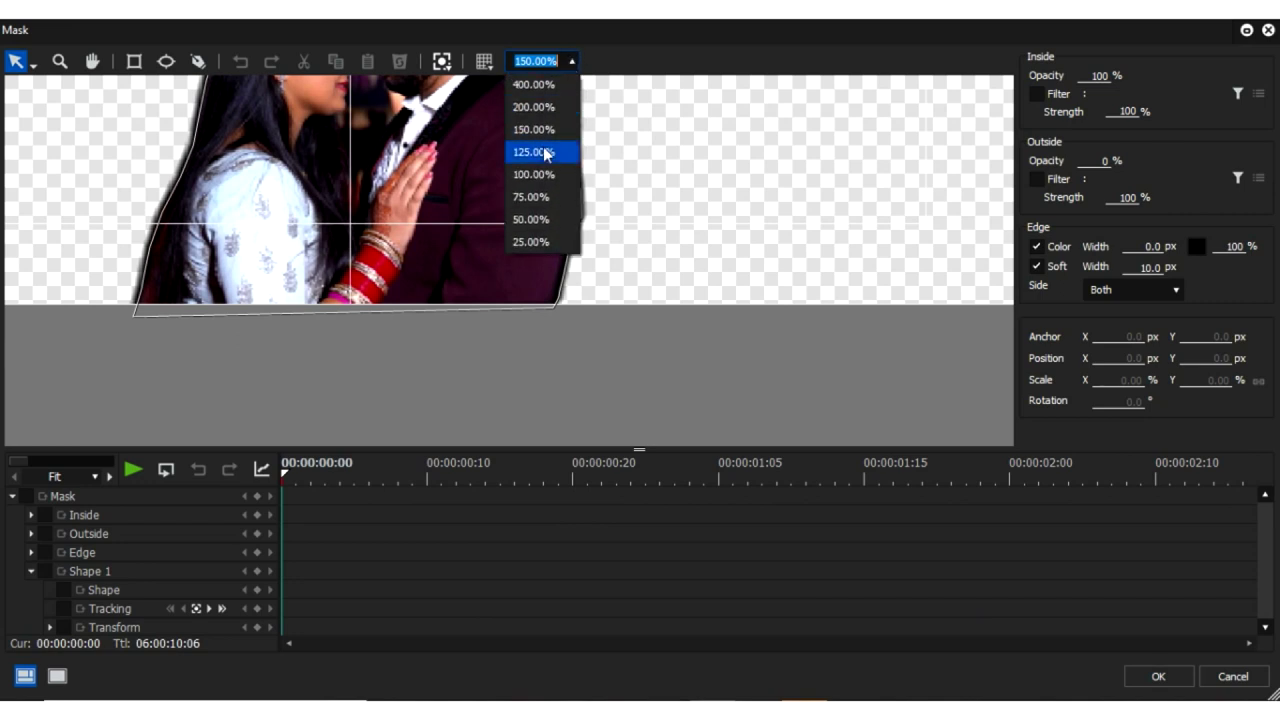
pyautogui.click(531, 107)
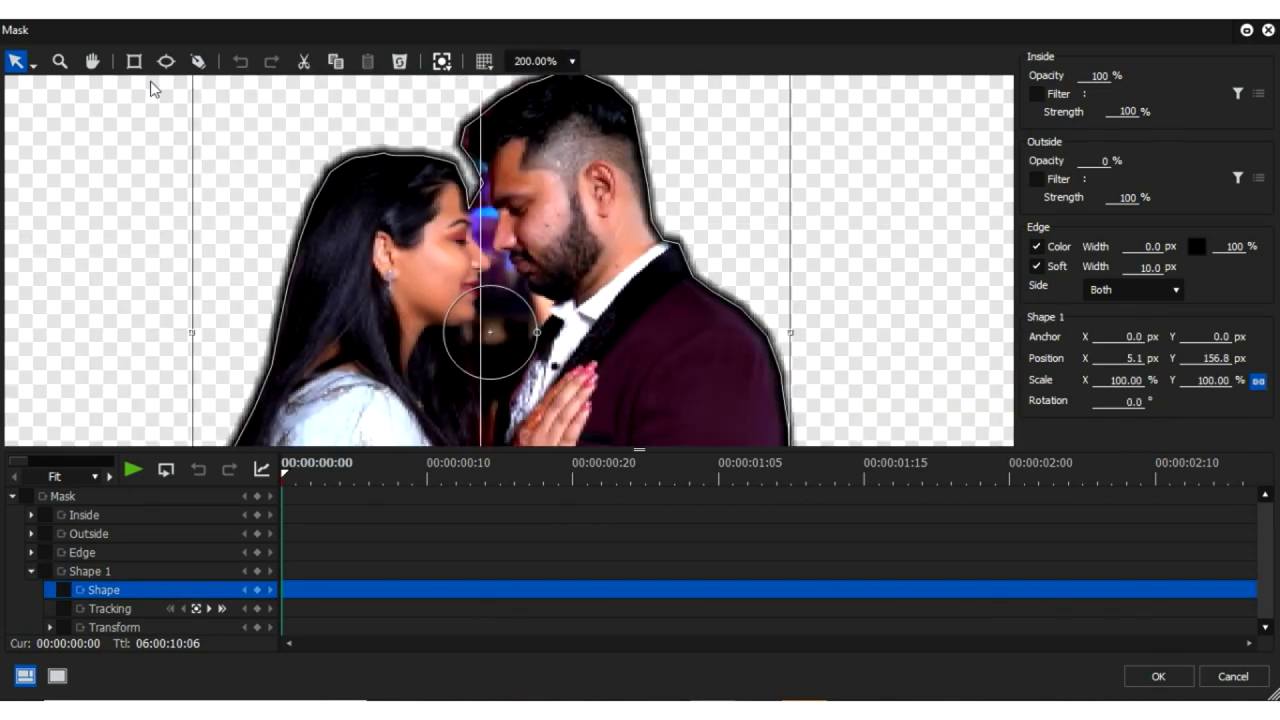
pyautogui.click(33, 64)
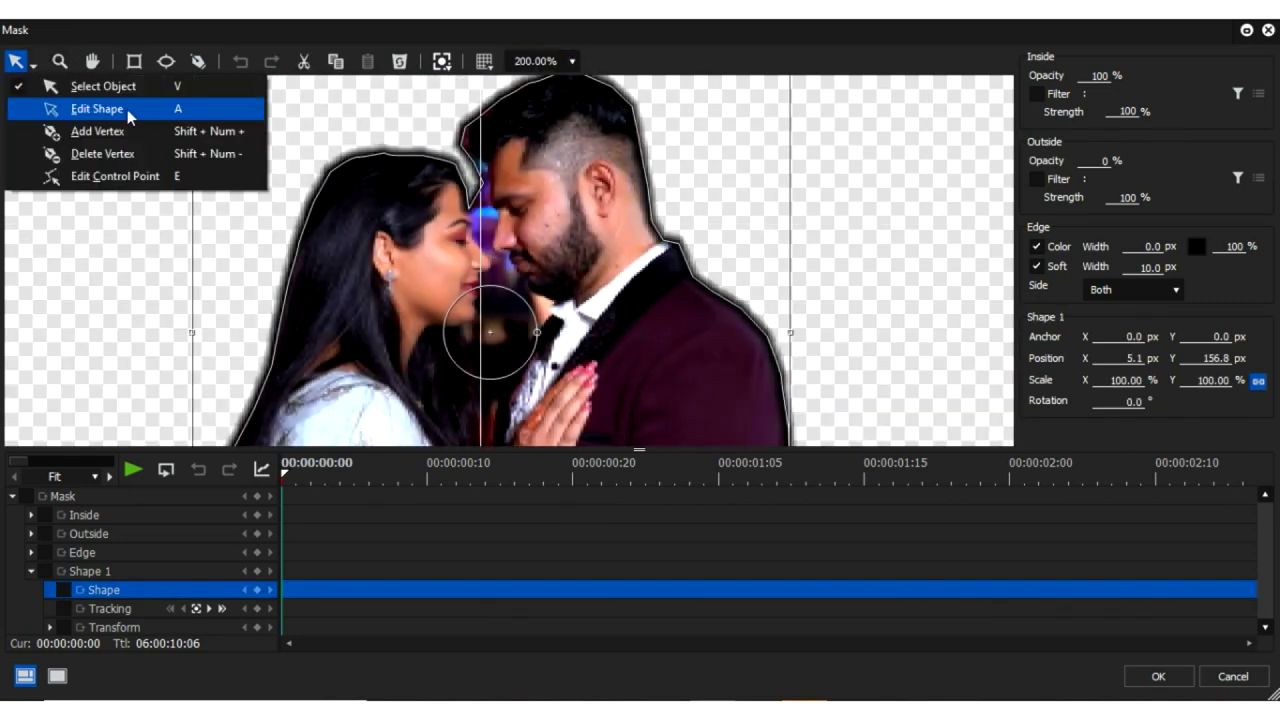
pyautogui.click(101, 115)
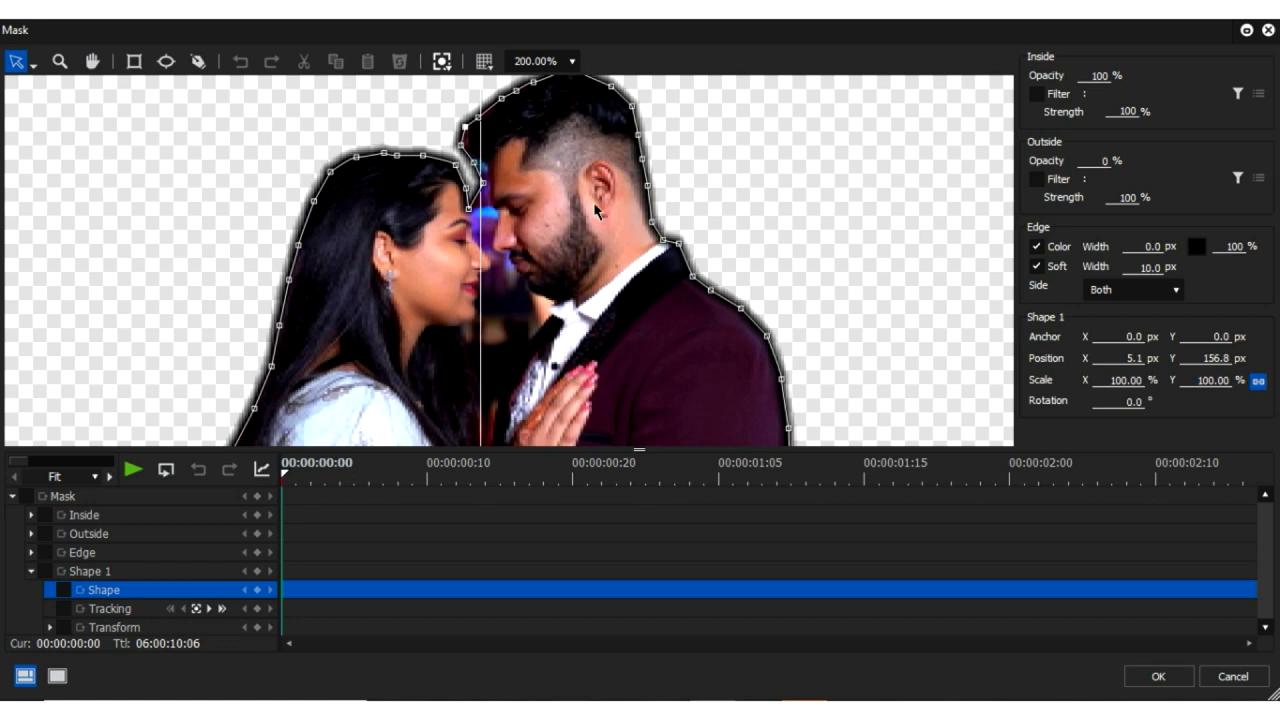
# Nudge a mask point right and add a new point at the man's forehead edge.
pyautogui.press('Right')
pyautogui.press('Right')
pyautogui.press('Right')
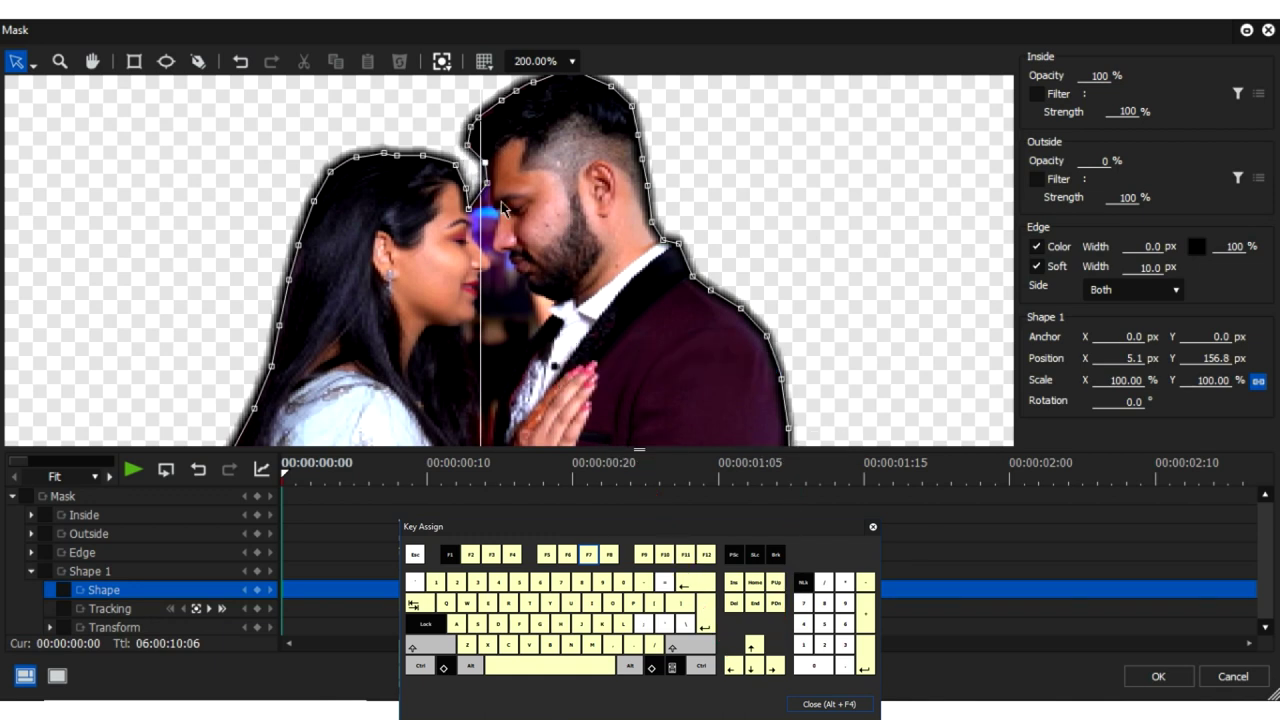
pyautogui.scroll(-1, 424, 240)
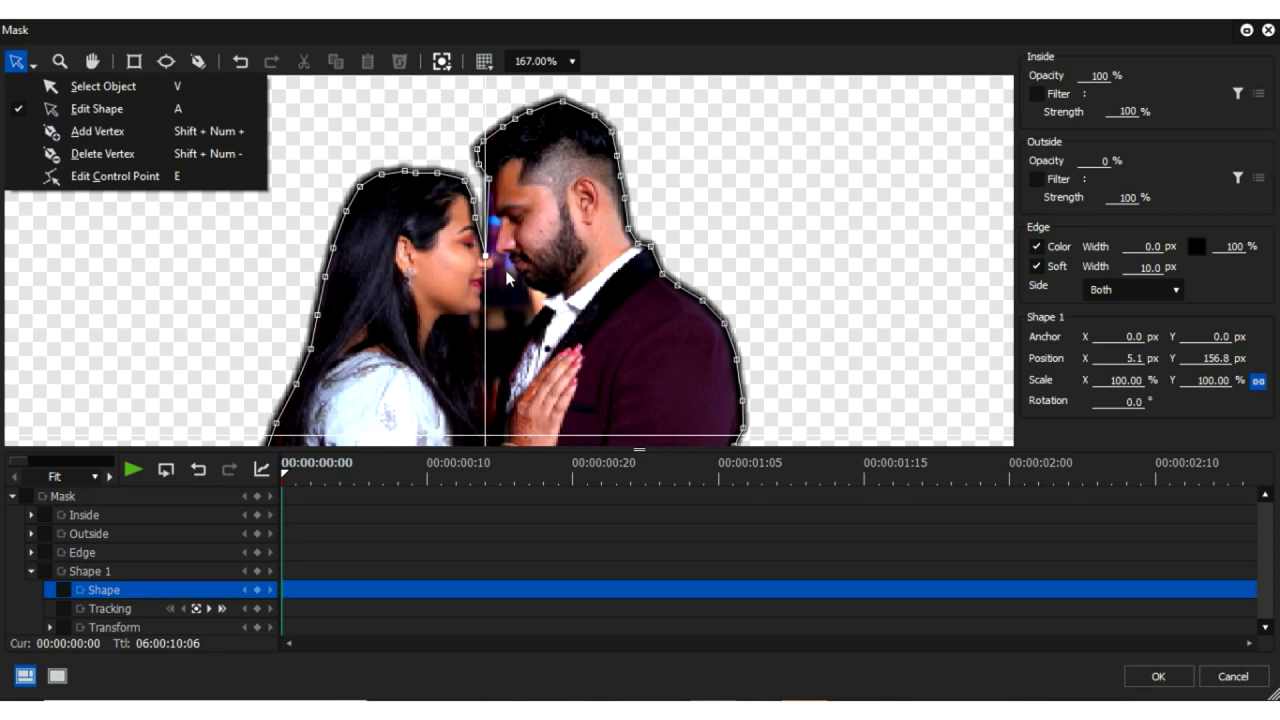
pyautogui.click(89, 137)
pyautogui.click(490, 217)
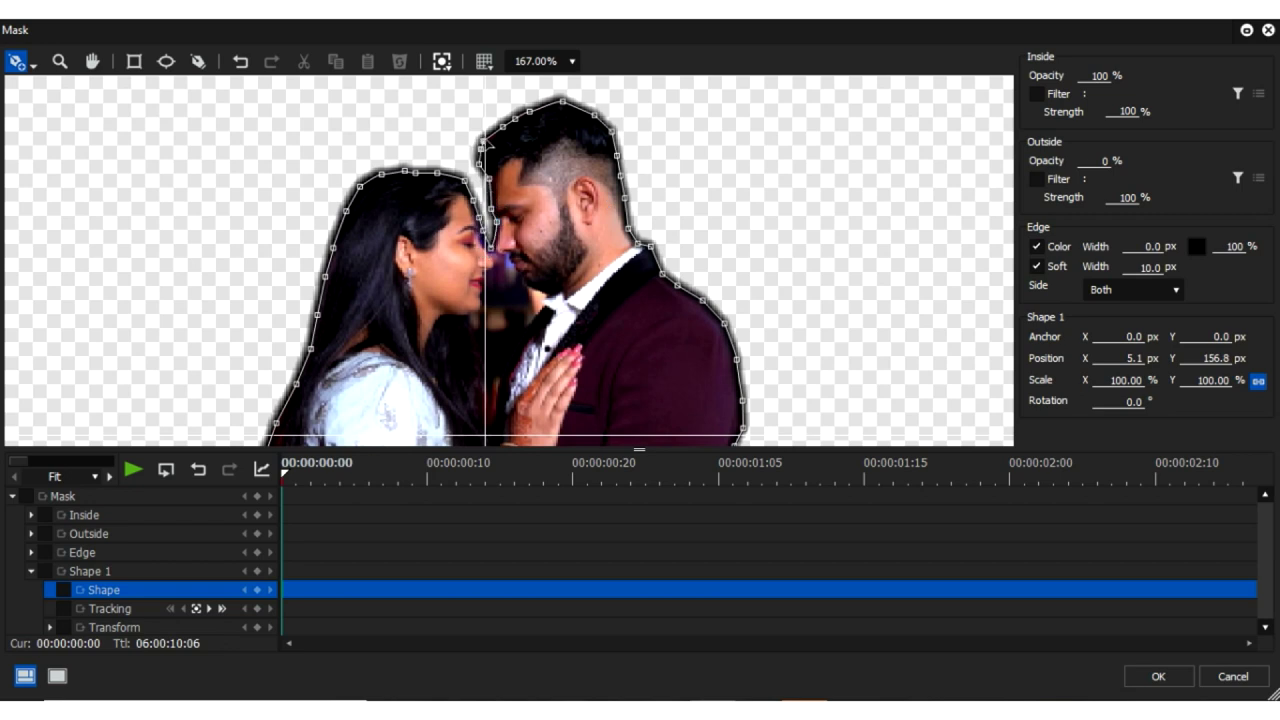
pyautogui.click(764, 522)
# Add mask shape keyframes at 00:00:00:23 and 00:00:01:23, reshaping the outline's points.
pyautogui.click(617, 500)
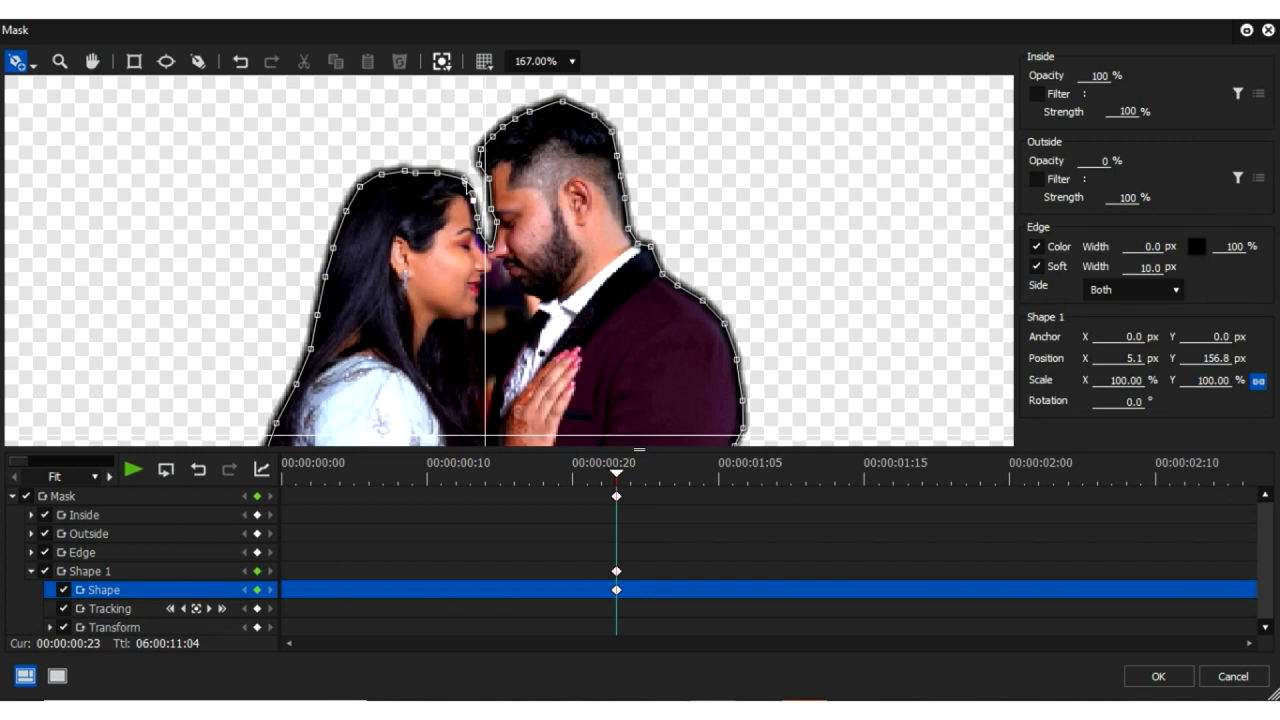
pyautogui.moveTo(921, 490); pyautogui.dragTo(978, 510)
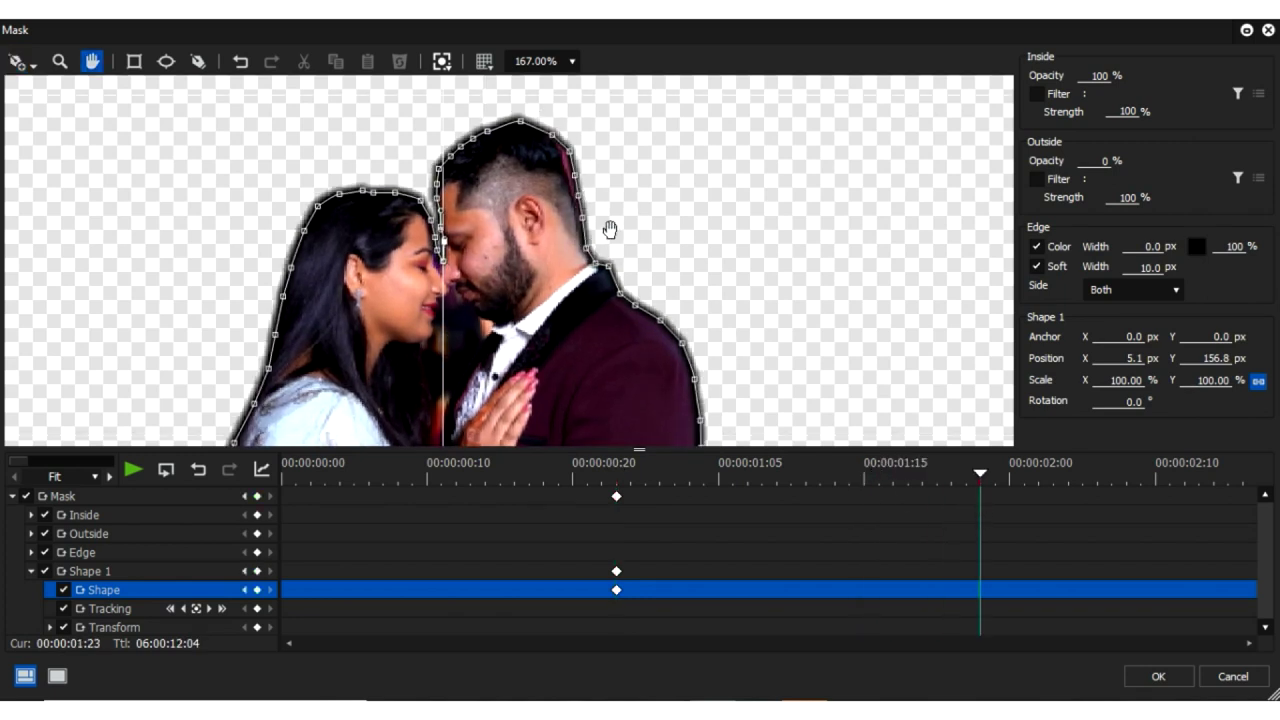
pyautogui.click(28, 63)
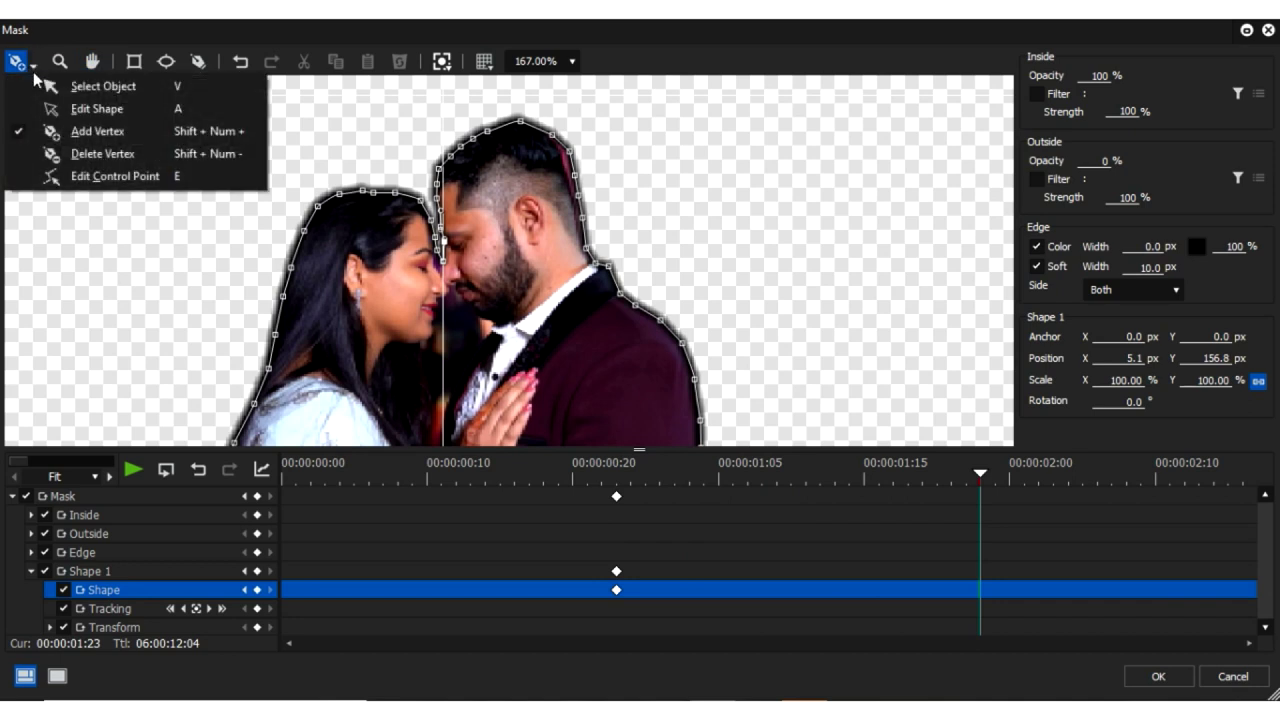
pyautogui.click(100, 116)
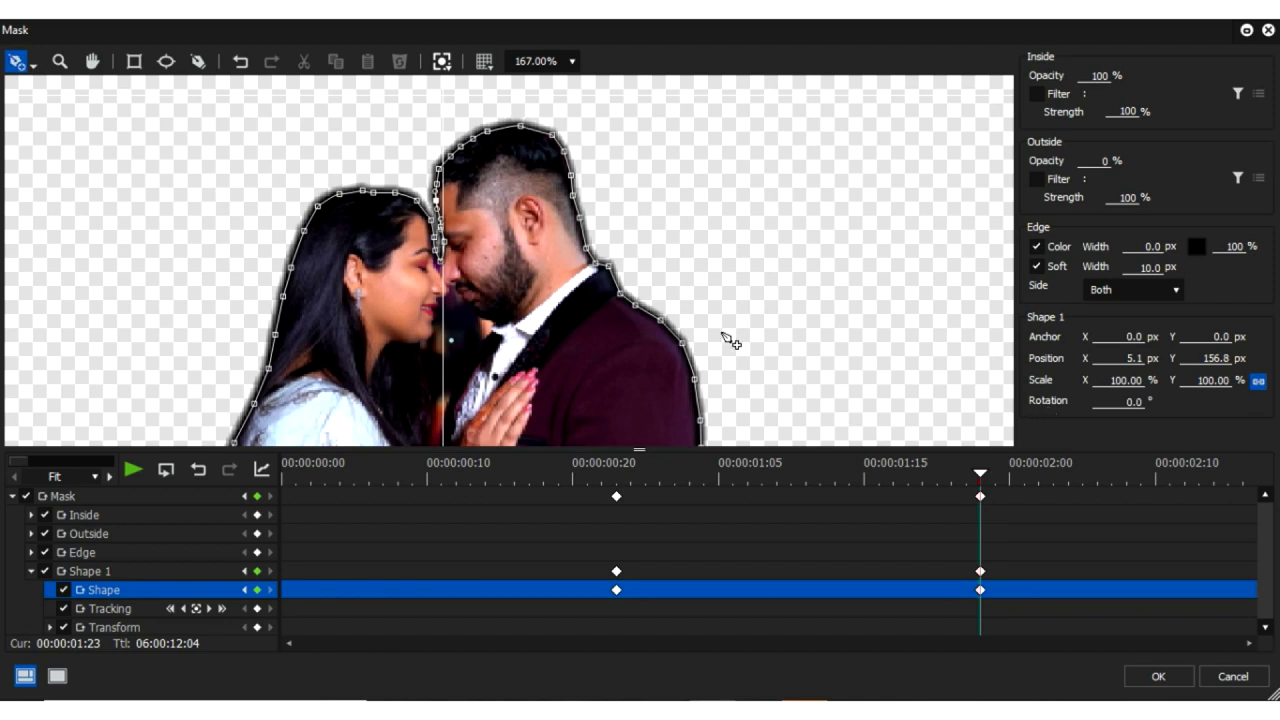
# At 00:00:02:16, delete the stray mask points along the man's head edge.
pyautogui.moveTo(1025, 470); pyautogui.dragTo(1242, 472)
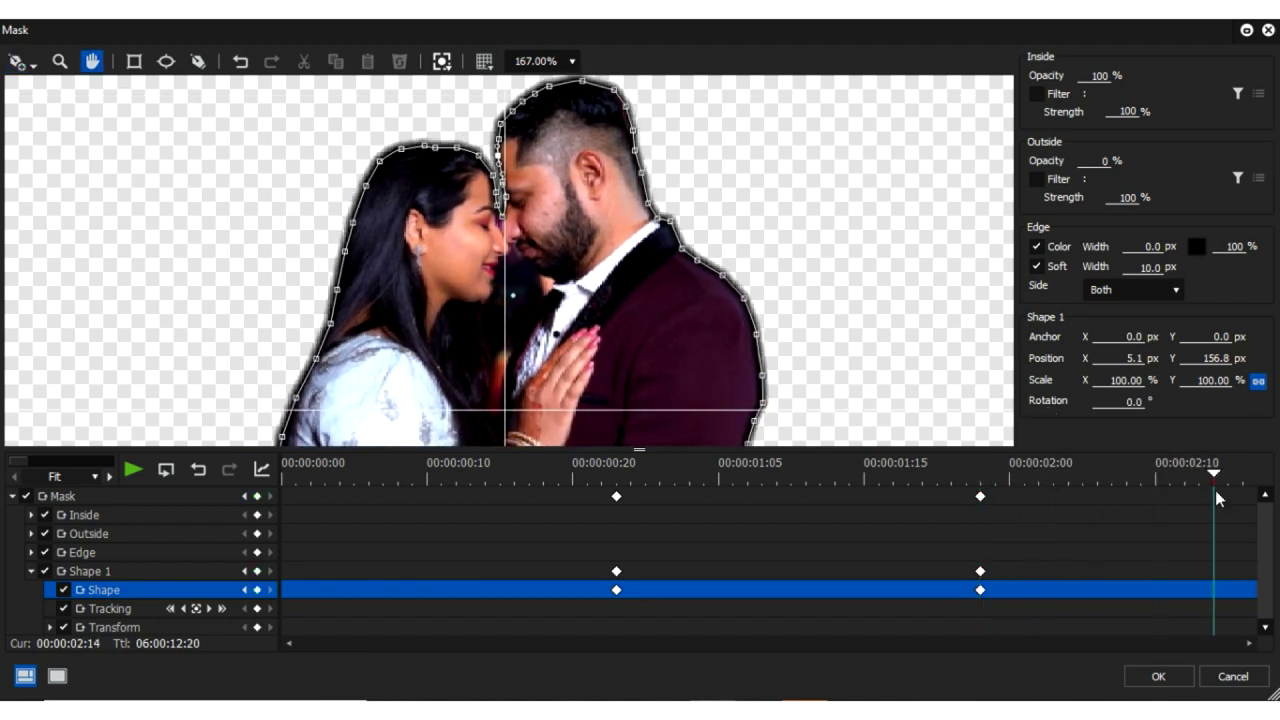
pyautogui.click(16, 61)
pyautogui.click(33, 65)
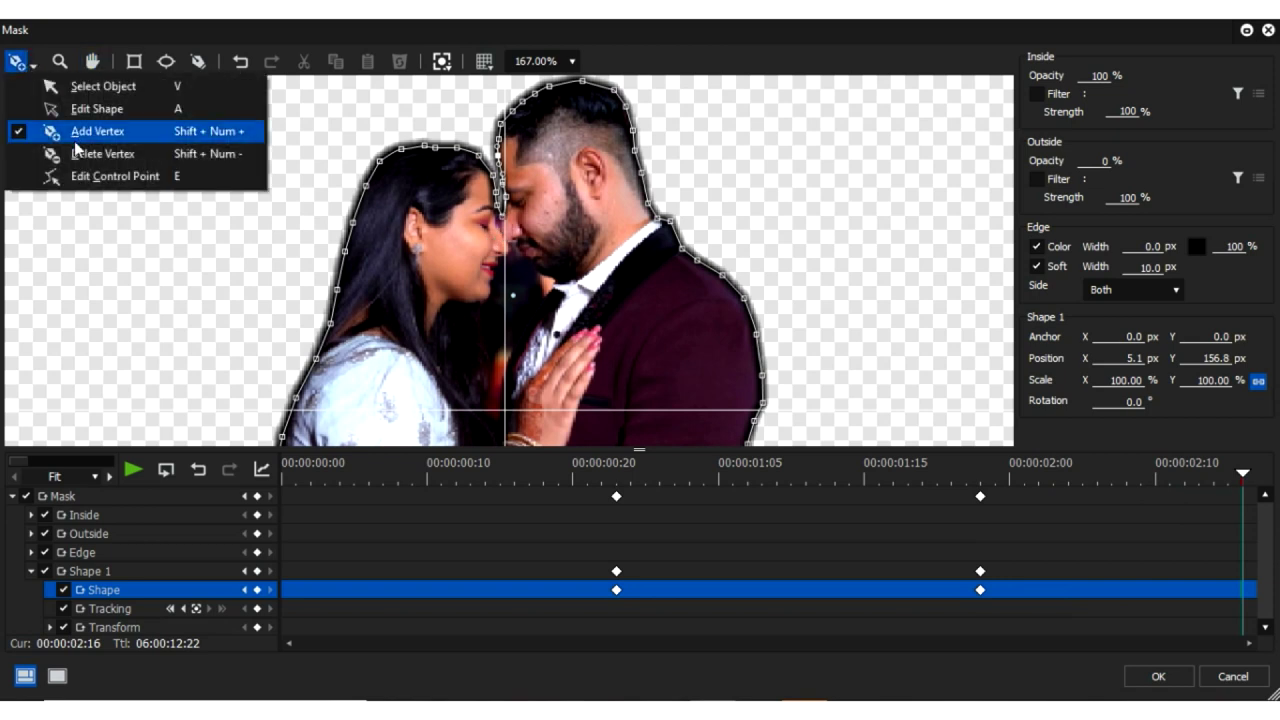
pyautogui.click(106, 154)
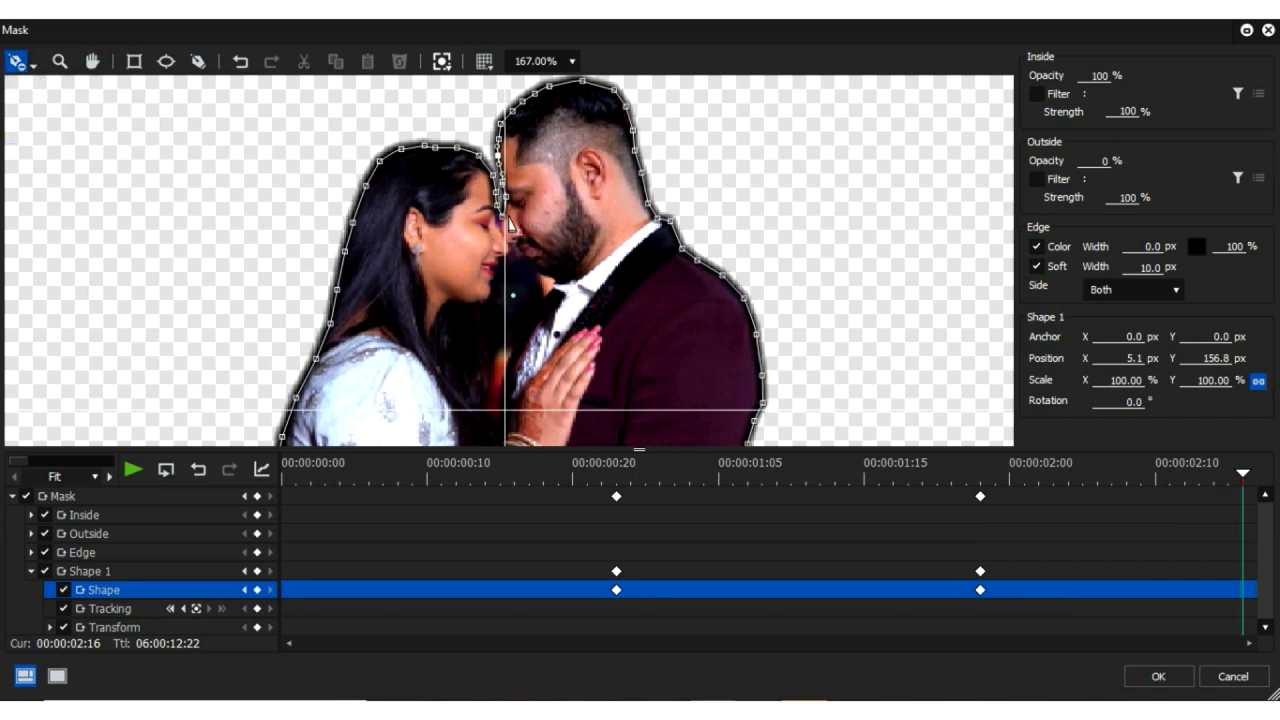
pyautogui.click(500, 172)
pyautogui.click(498, 172)
pyautogui.click(495, 174)
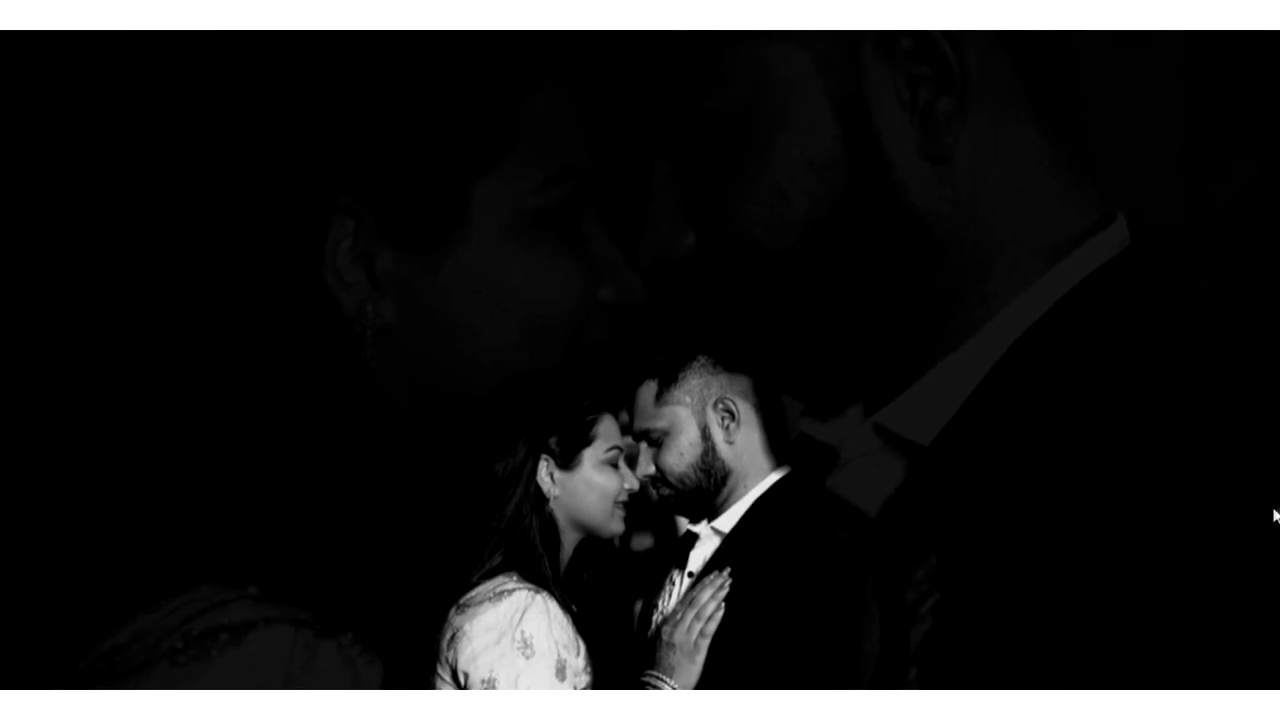
# End the full-screen preview of the couple over the dim background and return to the editor.
pyautogui.press('Escape')
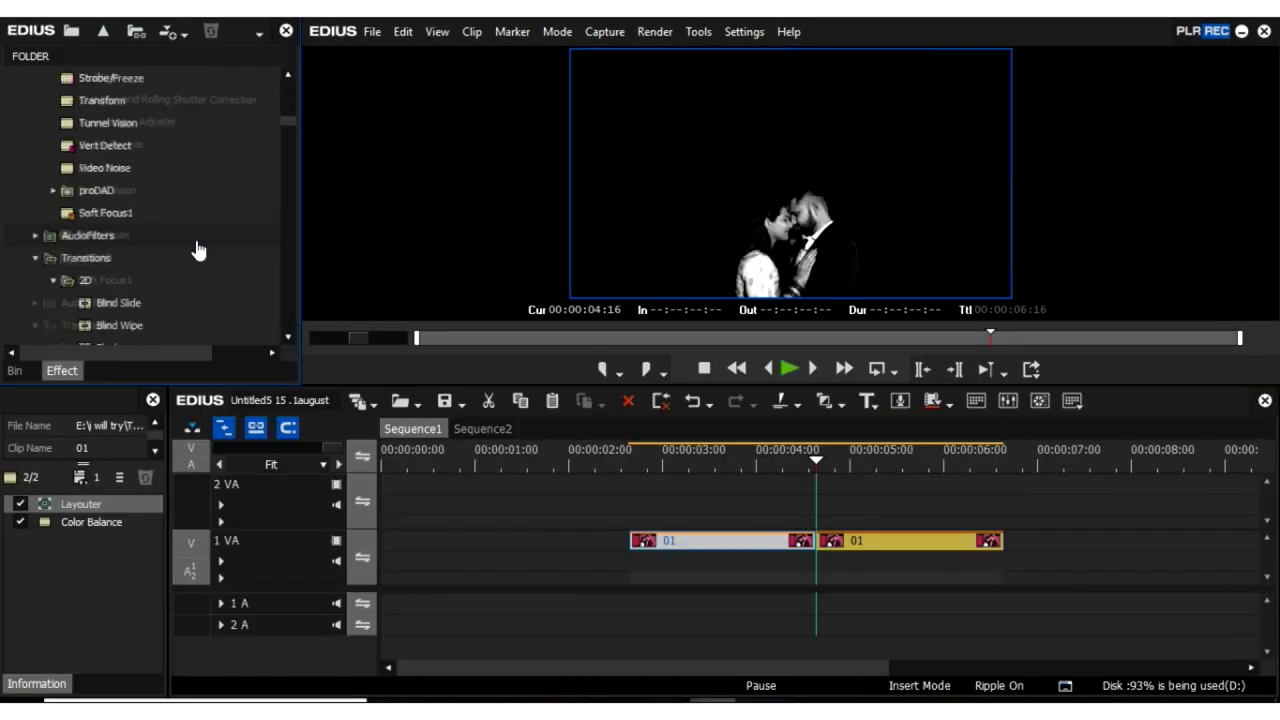
# Add a lengthened Dissolve between the 1 VA clips, preview it, and trim the last clip's end.
pyautogui.scroll(-2, 199, 250)
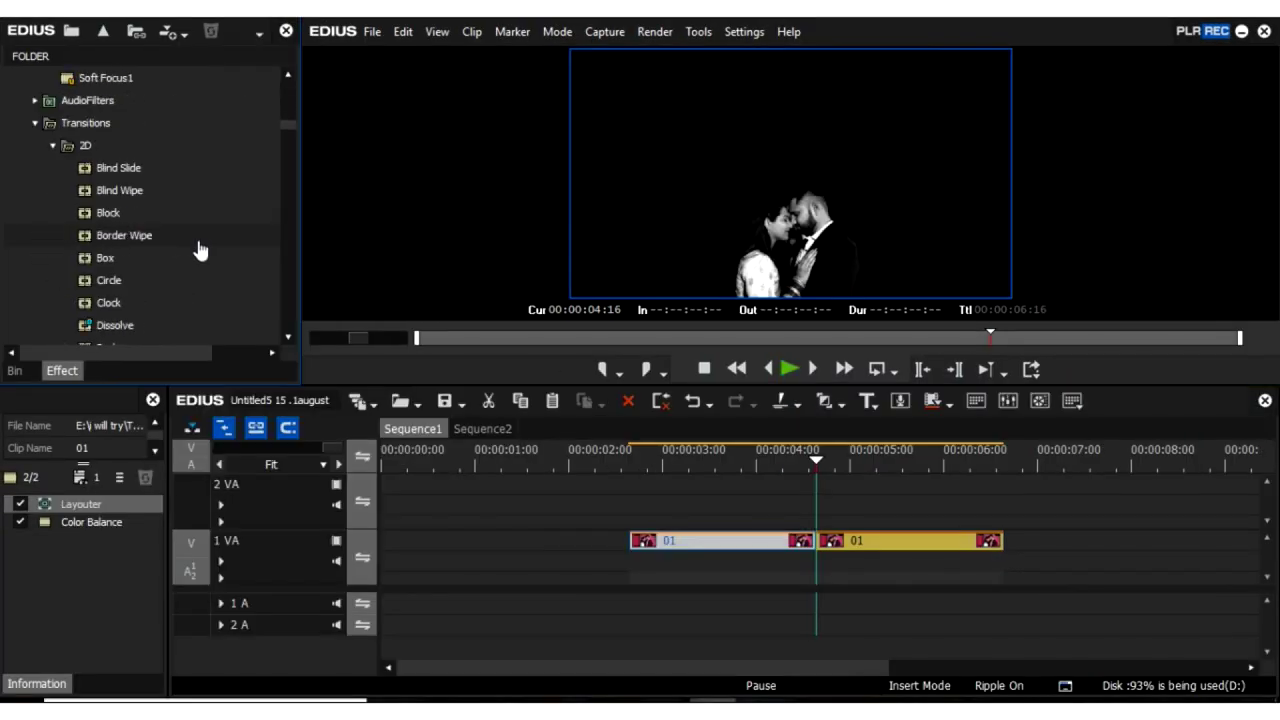
pyautogui.moveTo(118, 325)
pyautogui.mouseDown()
pyautogui.moveTo(828, 545)
pyautogui.moveTo(631, 545)
pyautogui.mouseUp()
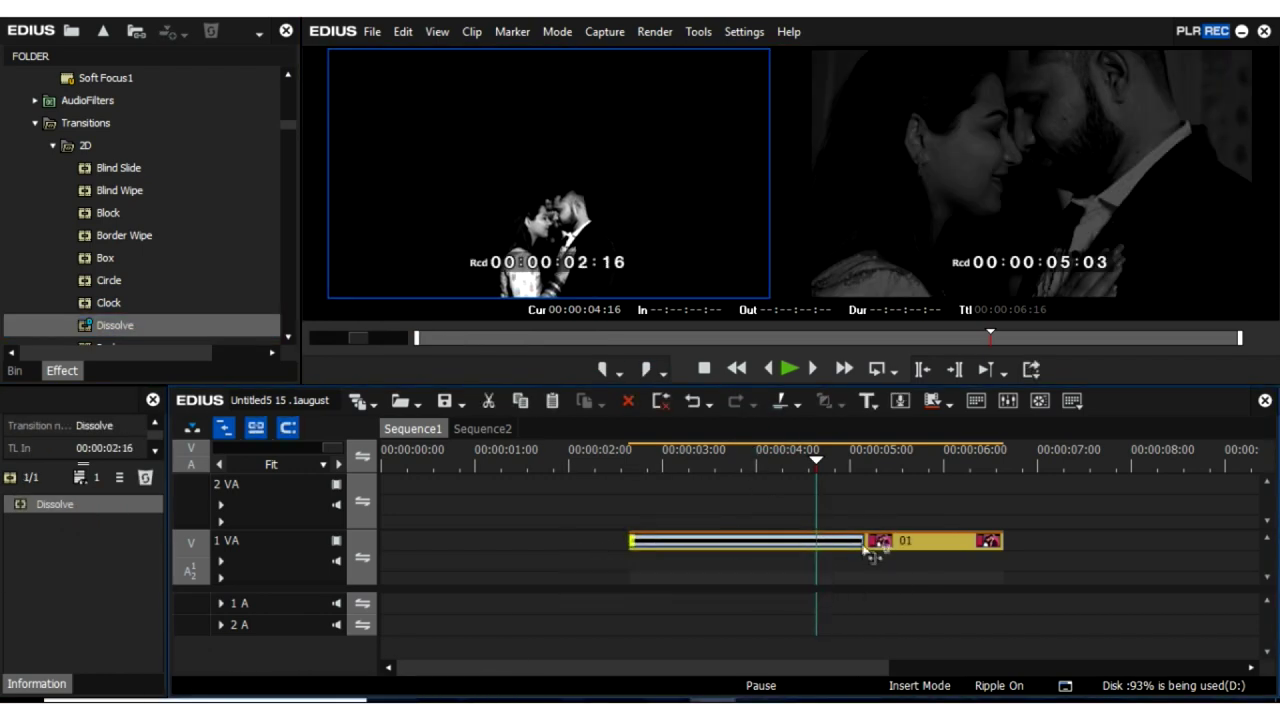
pyautogui.moveTo(868, 553); pyautogui.dragTo(990, 555)
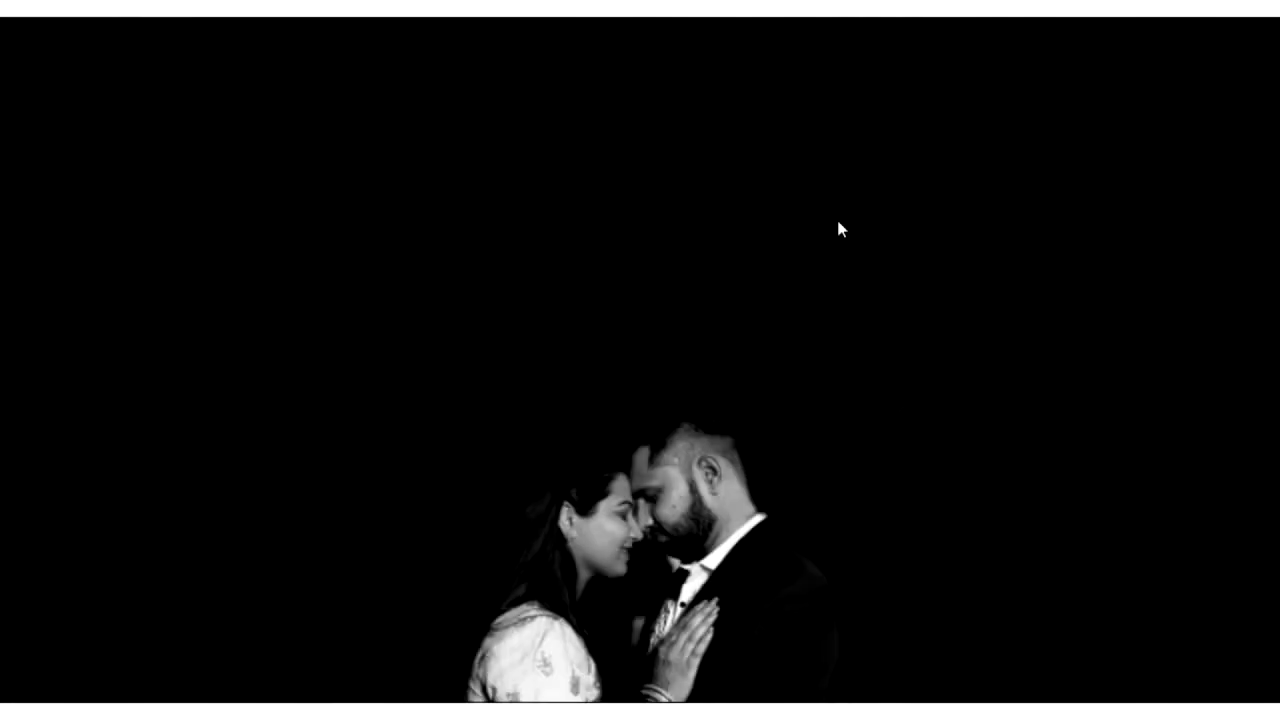
pyautogui.press('Escape')
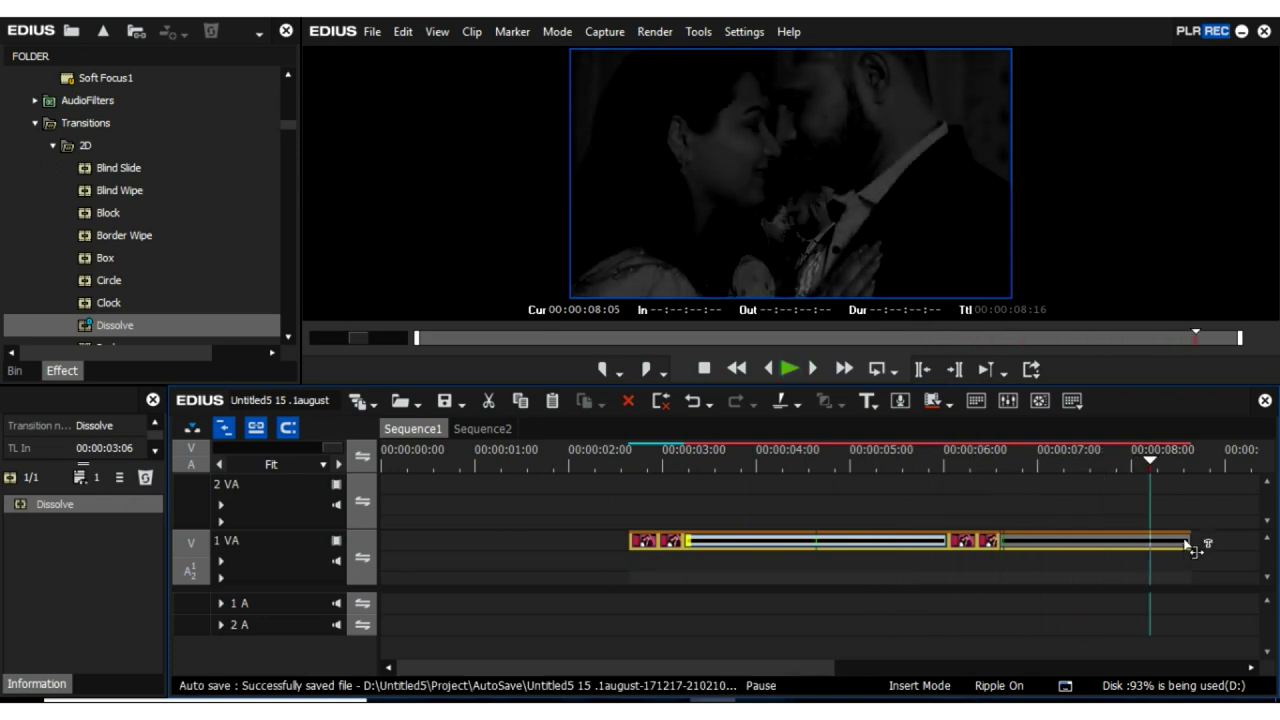
pyautogui.moveTo(1190, 541); pyautogui.dragTo(1148, 541)
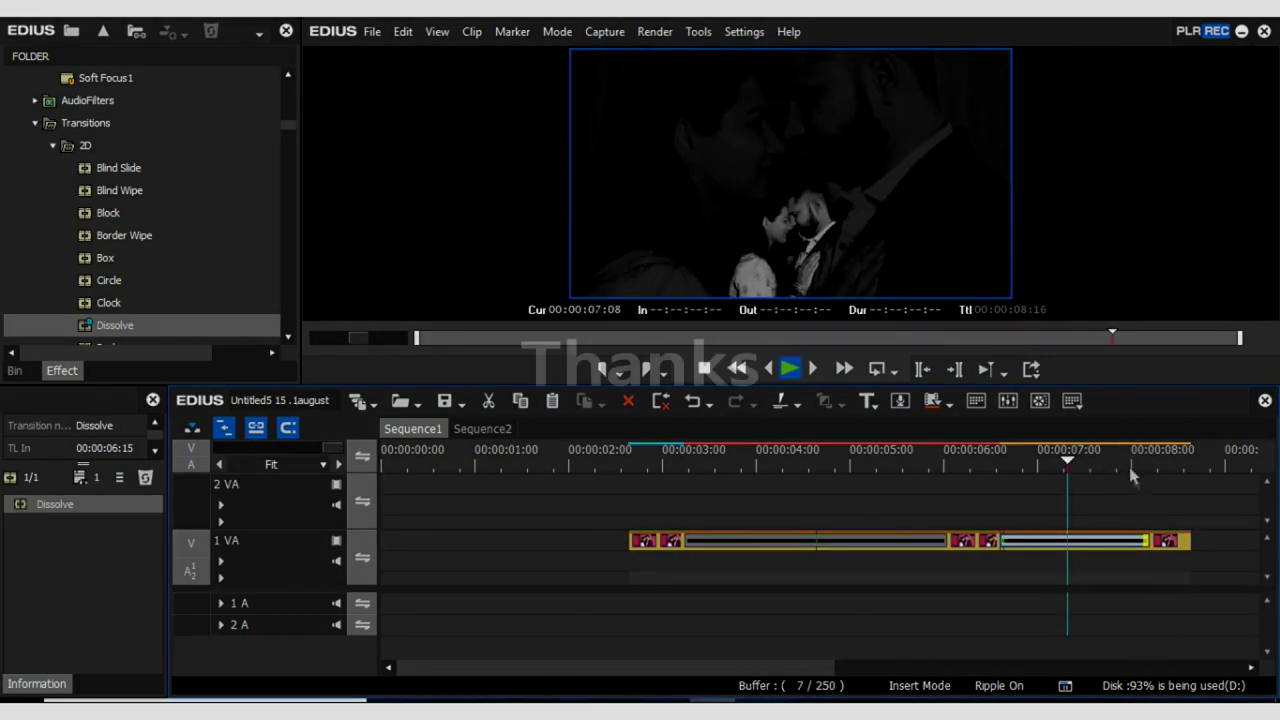